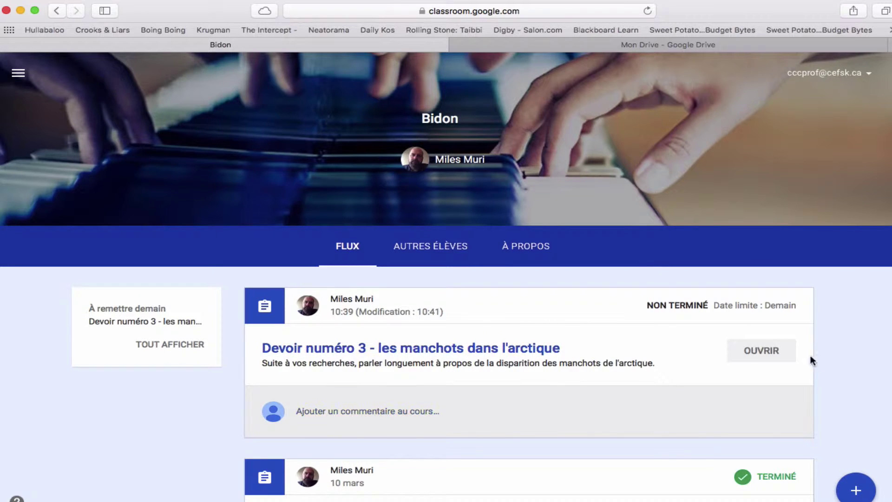
Review the completion statuses and due date of the assignments in the Bidon class stream
{"action": "scroll", "coordinate": [847, 389], "scroll_direction": "down", "scroll_amount": 3}
{"action": "scroll", "coordinate": [846, 390], "scroll_direction": "down", "scroll_amount": 2}
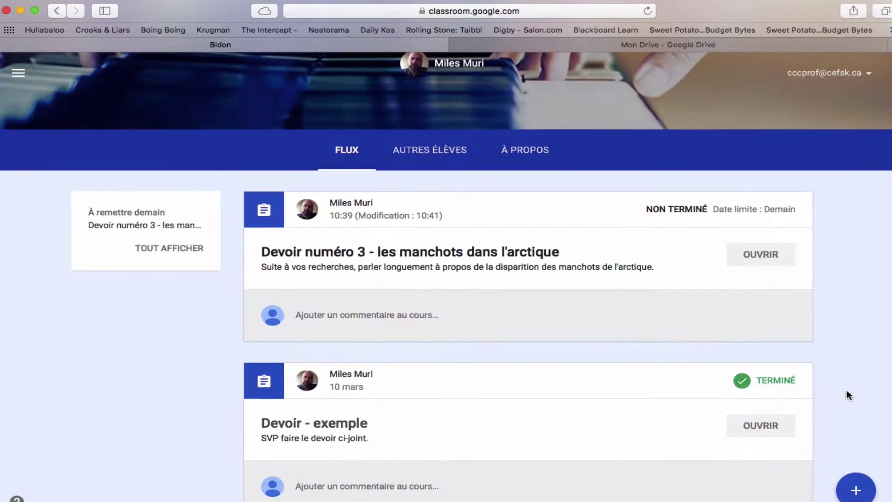
{"action": "scroll", "coordinate": [846, 390], "scroll_direction": "down", "scroll_amount": 2}
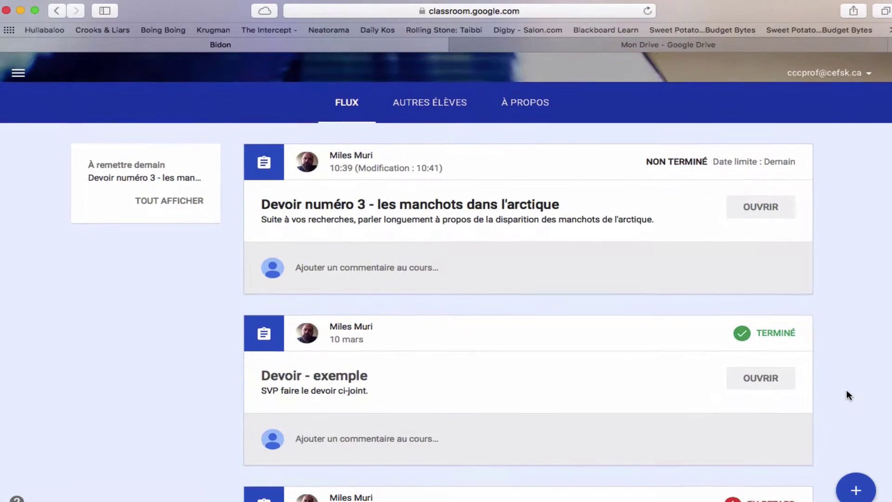
{"action": "scroll", "coordinate": [846, 389], "scroll_direction": "down", "scroll_amount": 9}
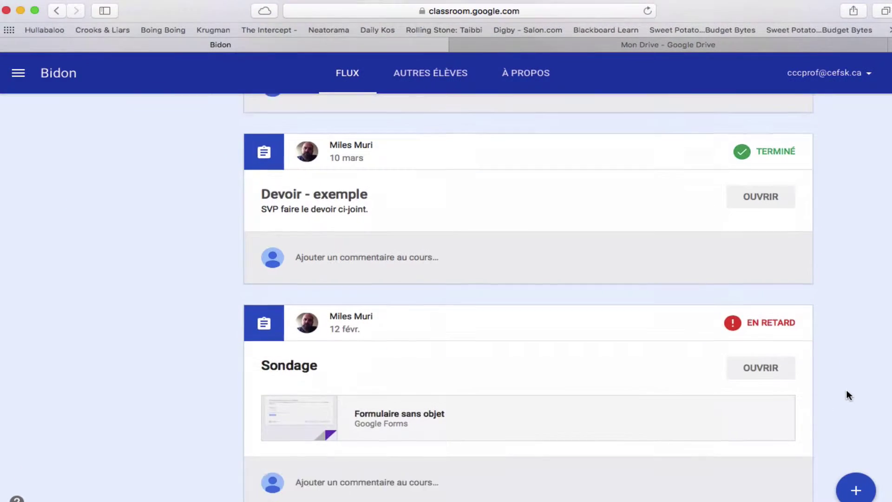
{"action": "scroll", "coordinate": [847, 390], "scroll_direction": "up", "scroll_amount": 10}
{"action": "scroll", "coordinate": [847, 390], "scroll_direction": "up", "scroll_amount": 4}
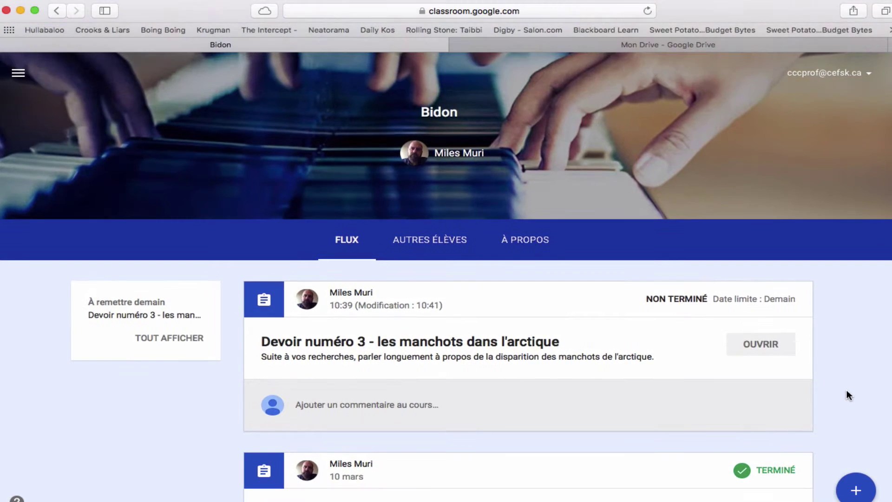
{"action": "scroll", "coordinate": [847, 390], "scroll_direction": "down", "scroll_amount": 8}
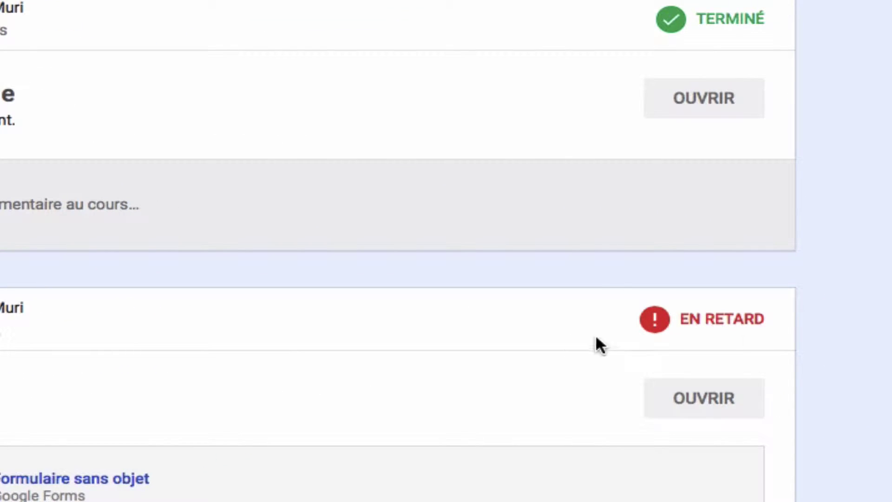
{"action": "scroll", "coordinate": [667, 324], "scroll_direction": "up", "scroll_amount": 3}
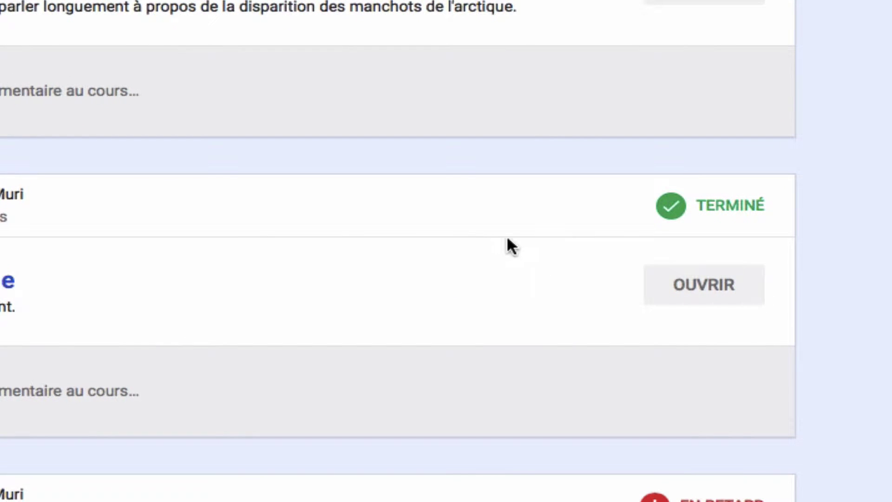
{"action": "scroll", "coordinate": [493, 259], "scroll_direction": "up", "scroll_amount": 5}
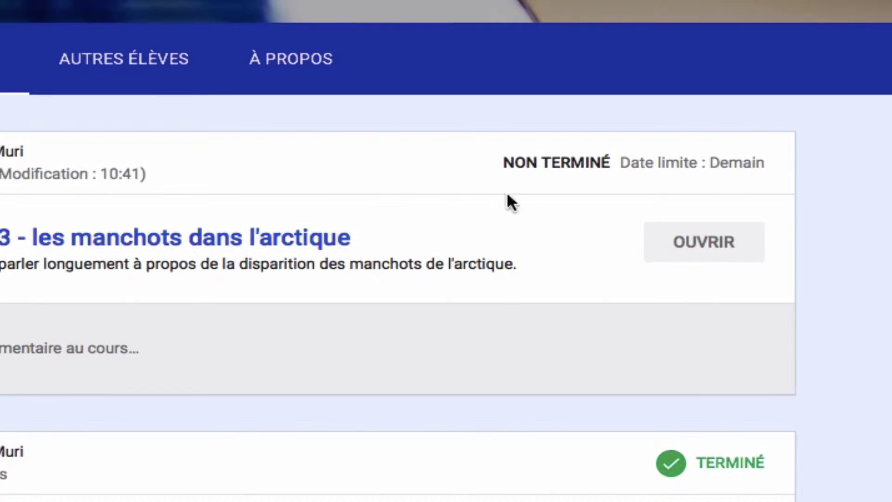
{"action": "scroll", "coordinate": [481, 285], "scroll_direction": "up", "scroll_amount": 4}
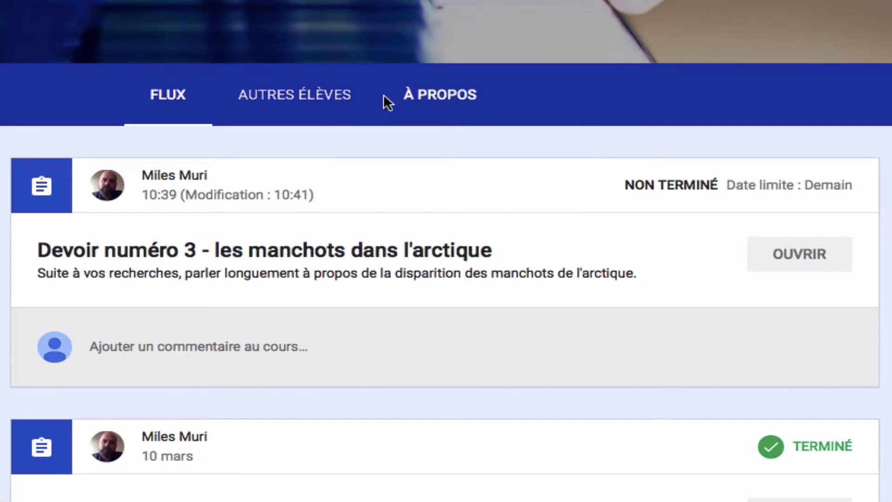
Open the assignment "Devoir numéro 3 - les manchots dans l'arctique" and its attached Google Docs copy
{"action": "left_click", "coordinate": [799, 253]}
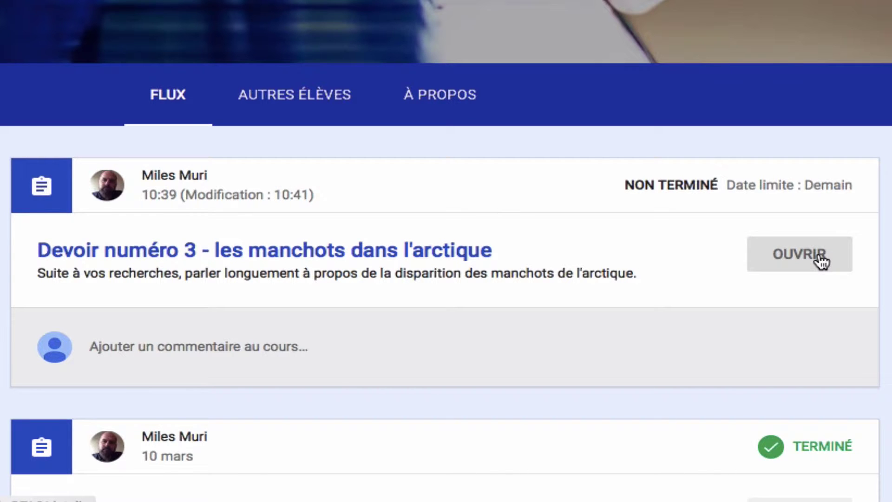
{"action": "scroll", "coordinate": [820, 260], "scroll_direction": "down", "scroll_amount": 10}
{"action": "scroll", "coordinate": [820, 261], "scroll_direction": "up", "scroll_amount": 10}
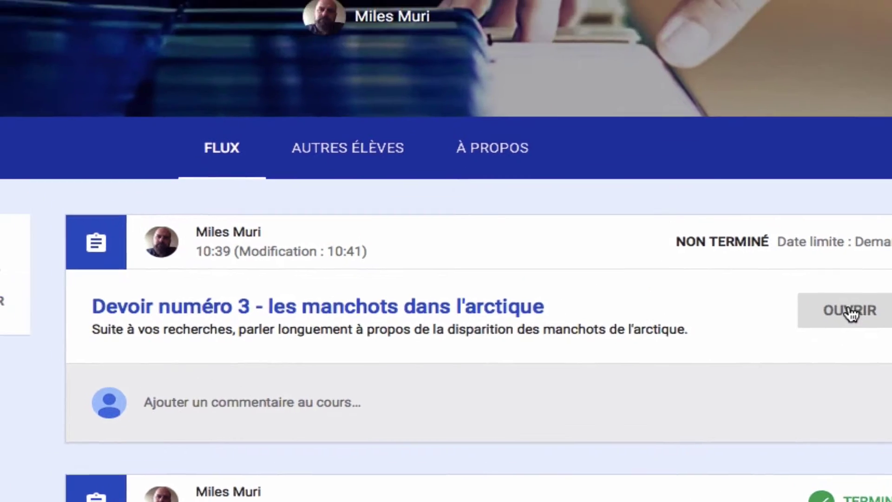
{"action": "left_click", "coordinate": [850, 310]}
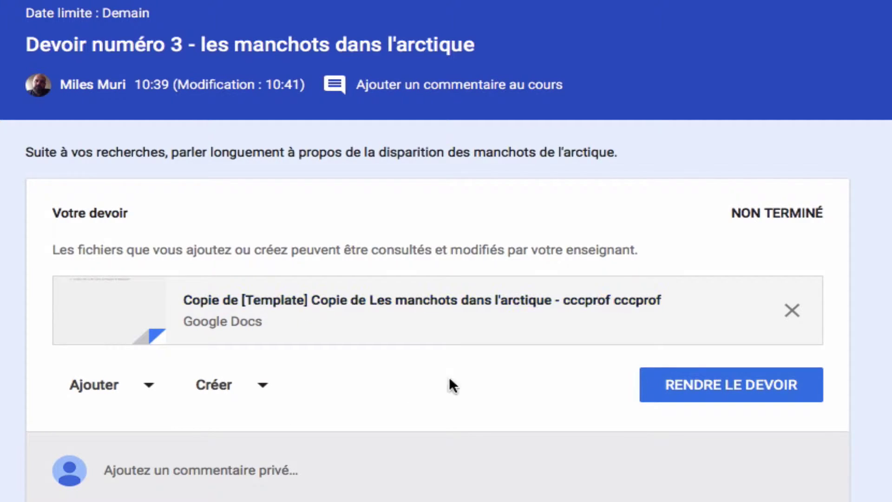
{"action": "left_click", "coordinate": [404, 300]}
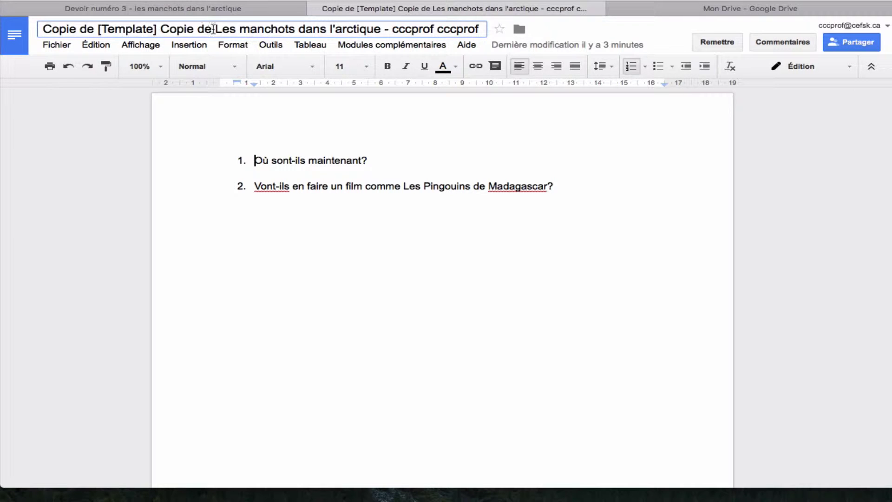
Remove the prefix "Copie de [Template] Copie de" from the document title so it starts with "Les manchots dans l'arctique"
{"action": "left_click_drag", "start_coordinate": [215, 28], "coordinate": [42, 29]}
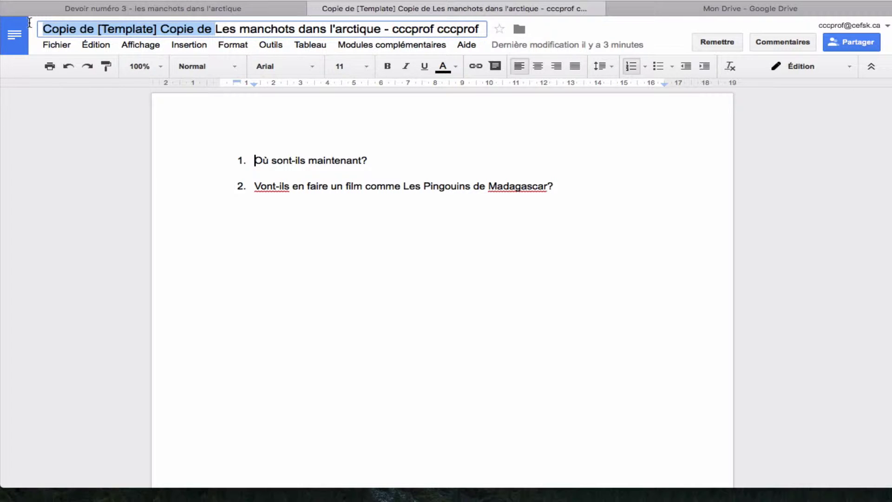
{"action": "key", "text": "BackSpace"}
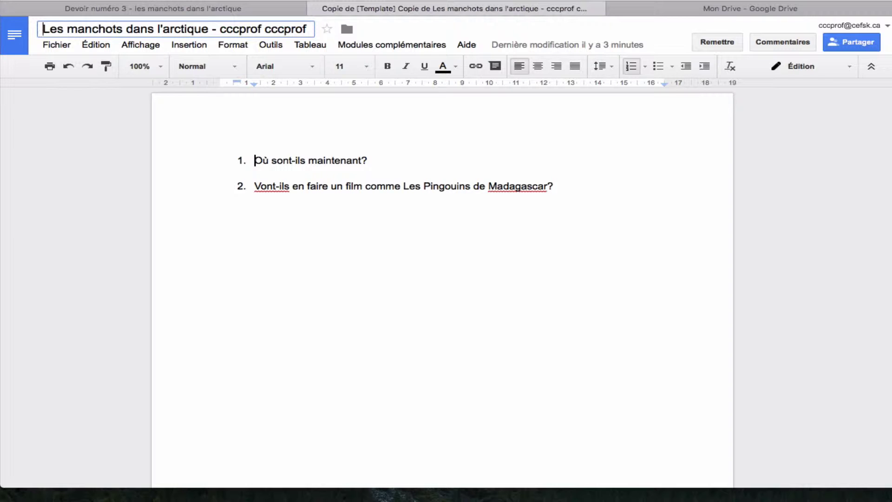
{"action": "key", "text": "Return"}
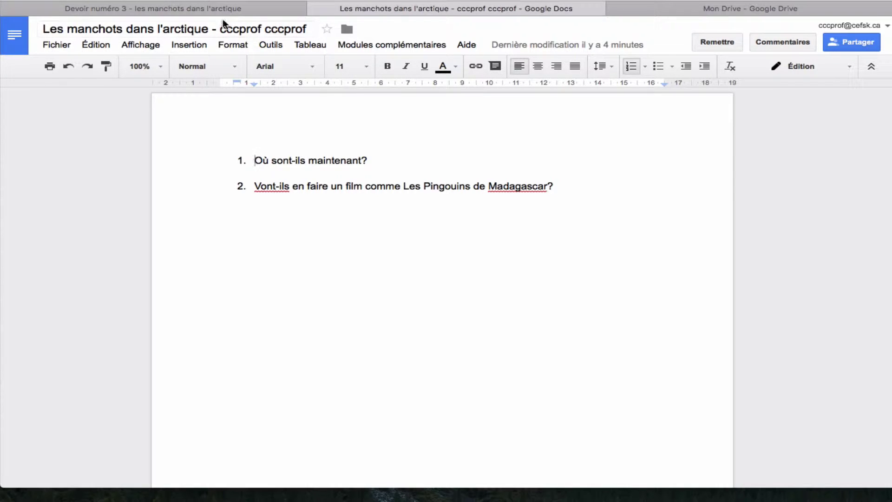
Answer question 1 on an unnumbered line below it with "Ils sont partis en vacances."
{"action": "left_click", "coordinate": [397, 170]}
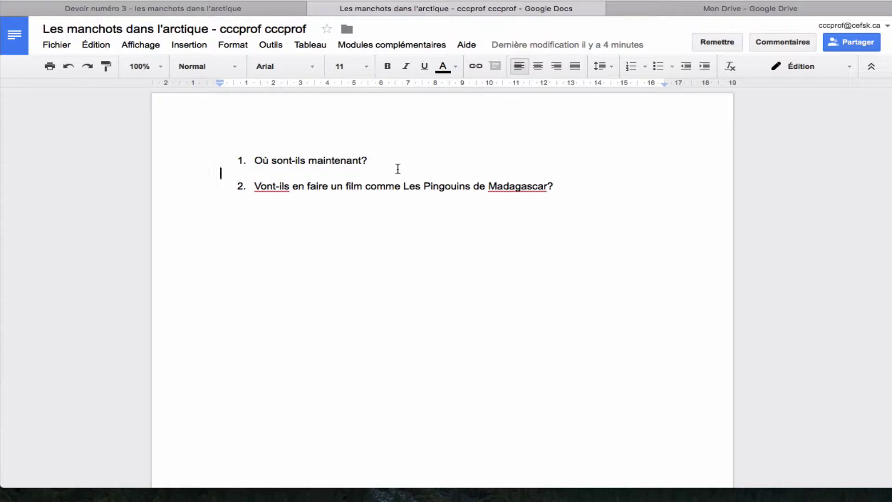
{"action": "key", "text": "Left"}
{"action": "key", "text": "Return"}
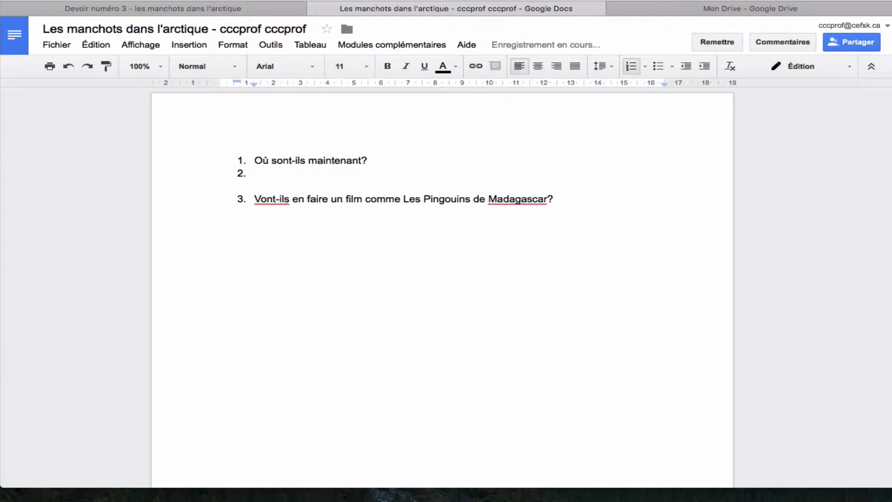
{"action": "key", "text": "Return"}
{"action": "key", "text": "Return"}
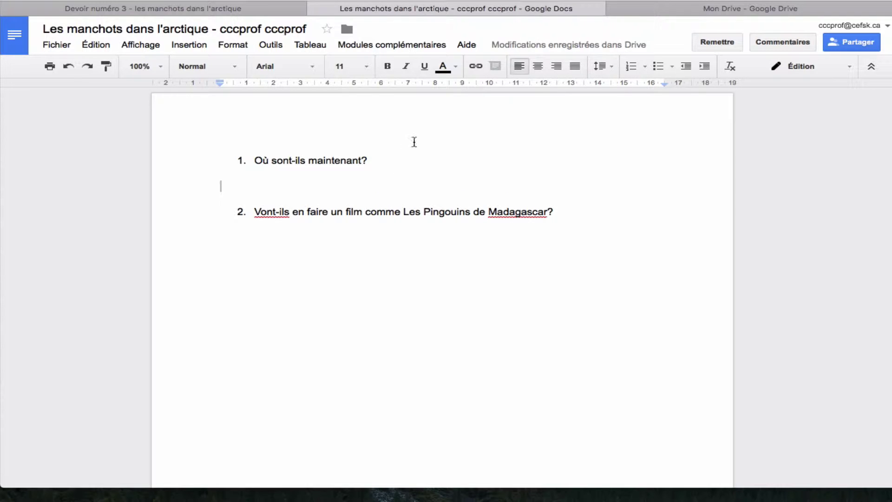
{"action": "type", "text": "Ils"}
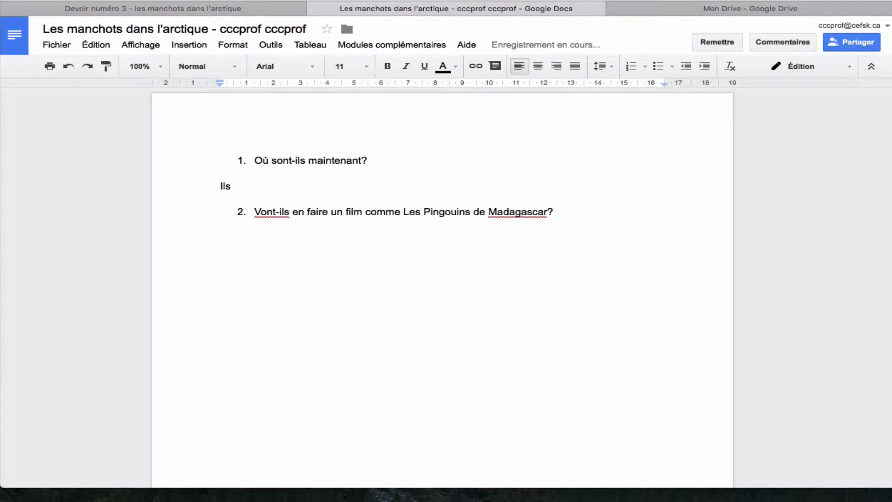
{"action": "type", "text": " sont partis en va"}
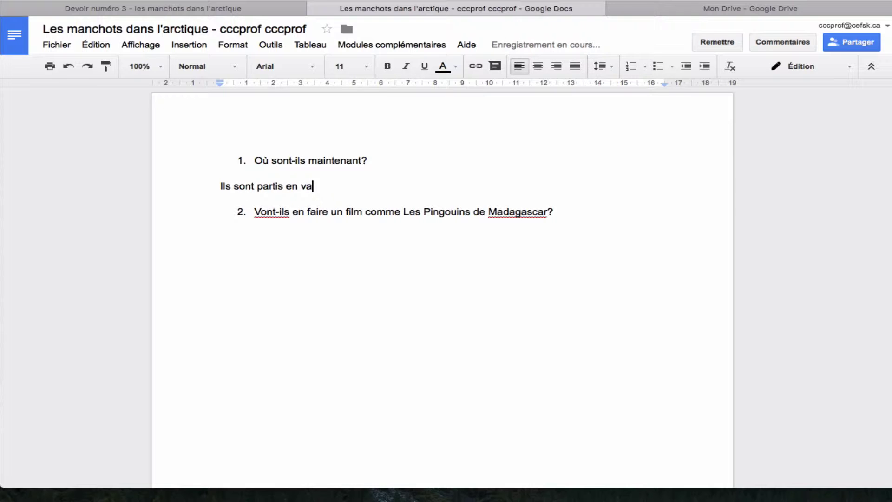
{"action": "type", "text": "cances."}
Answer question 2 on an unnumbered line below it with "On n'a pas besoin d'un film comme ça, mais ça ne les empêche pas..."
{"action": "left_click", "coordinate": [220, 199]}
{"action": "left_click", "coordinate": [553, 211]}
{"action": "key", "text": "Return"}
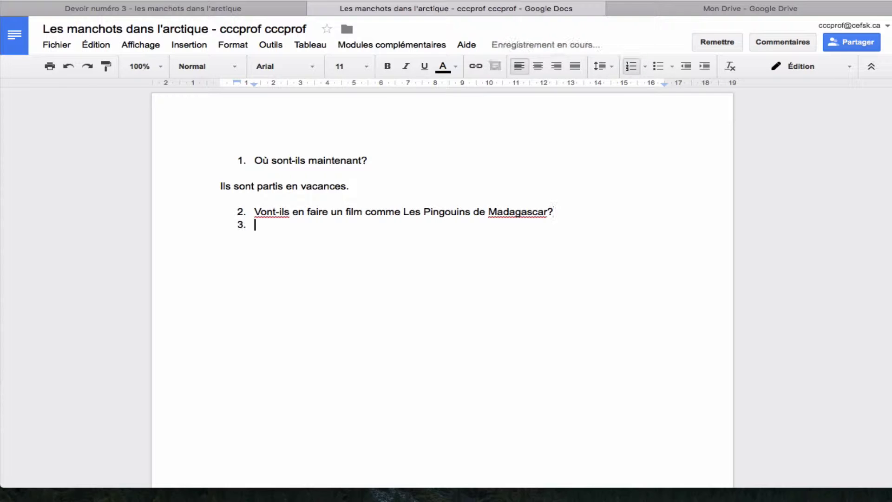
{"action": "key", "text": "Return"}
{"action": "key", "text": "Return"}
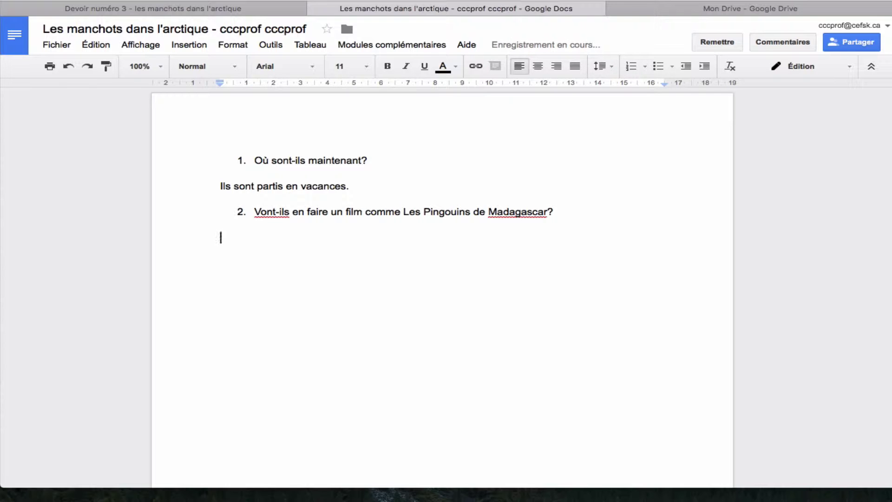
{"action": "type", "text": "On n'a pas d"}
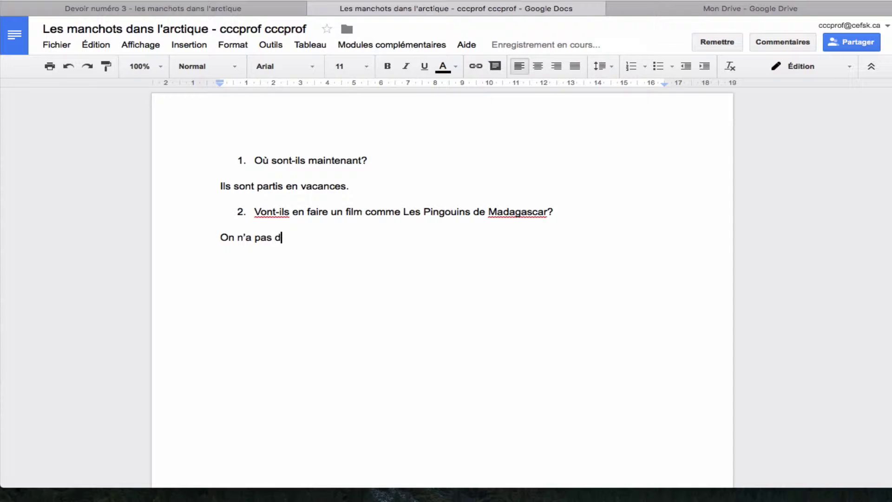
{"action": "key", "text": "BackSpace"}
{"action": "type", "text": "besoin d'un film comme "}
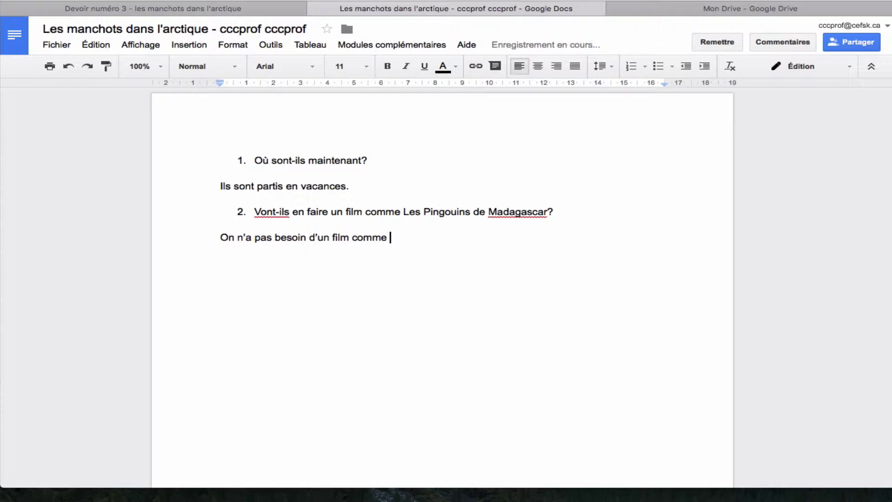
{"action": "type", "text": "ça, mais ça ne le"}
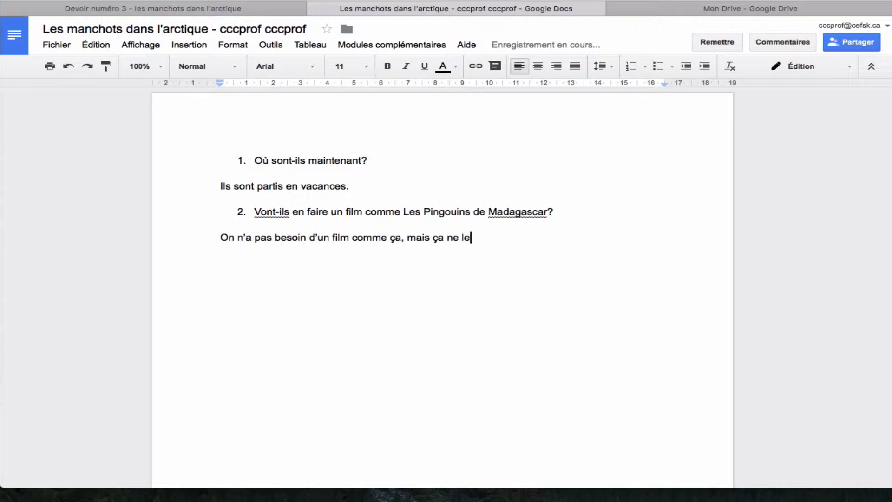
{"action": "type", "text": "s empêche pas..."}
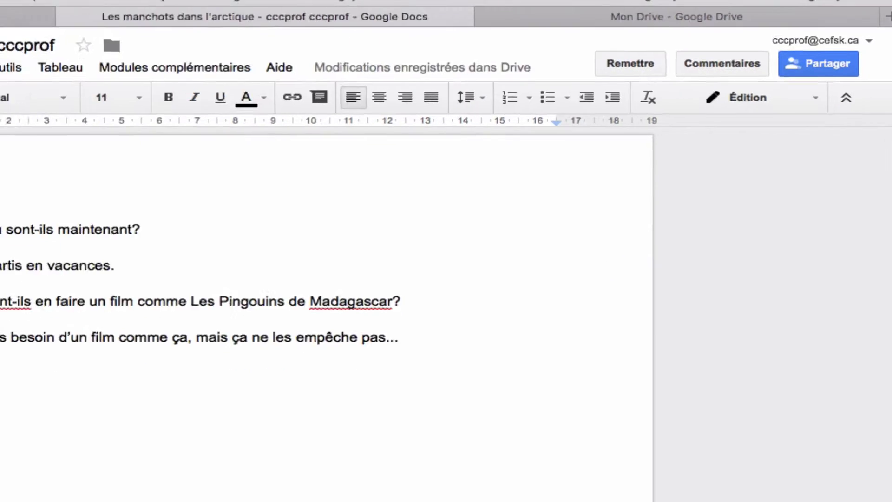
Check the student's assignment page and the assignment's done and not-done counts in the teacher's class stream, then return to the document
{"action": "left_click", "coordinate": [231, 15]}
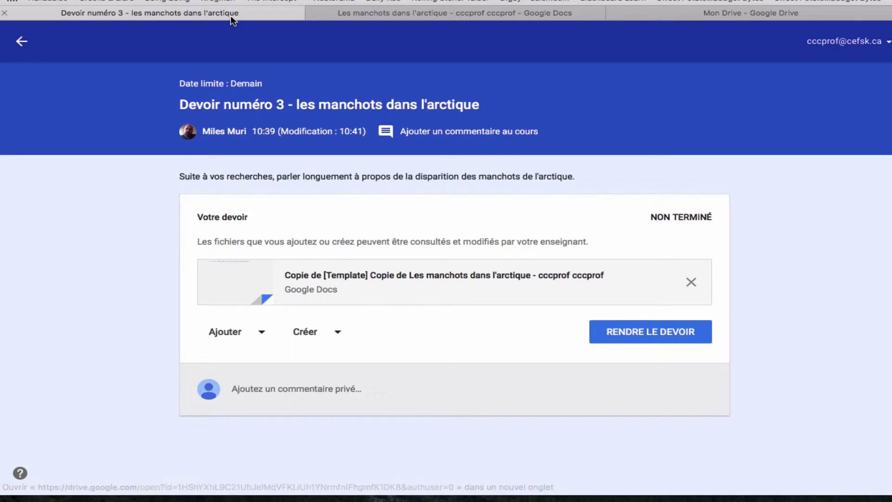
{"action": "left_click", "coordinate": [401, 13]}
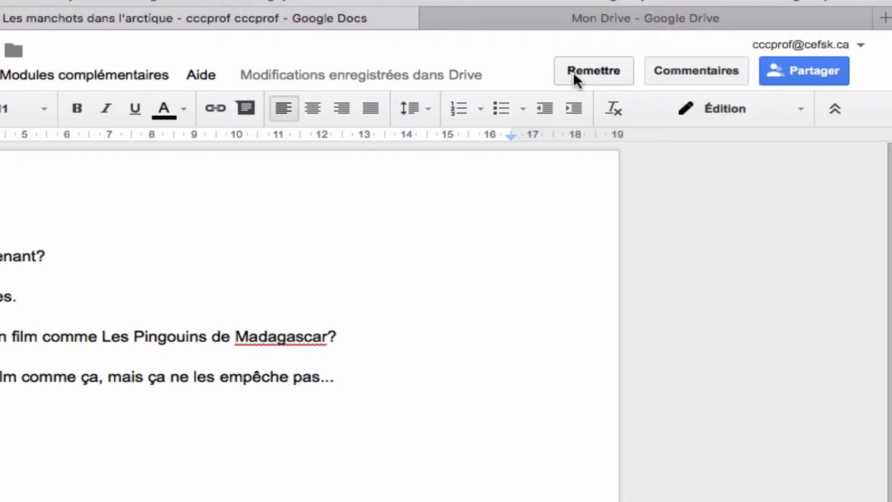
{"action": "key", "text": "super+Tab"}
{"action": "key", "text": "super+Tab"}
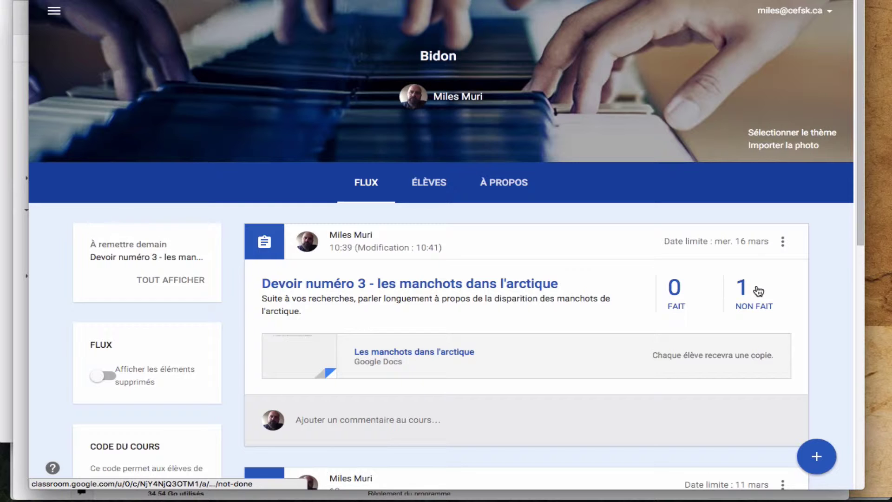
{"action": "key", "text": "super+Tab"}
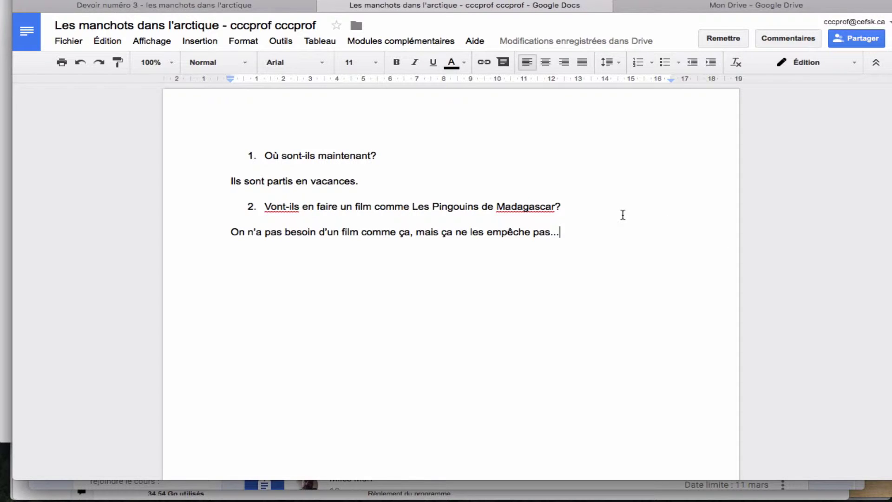
Hand in the document for Devoir numéro 3, confirm the submission, and check the assignment's status in the Bidon class stream
{"action": "left_click", "coordinate": [716, 38]}
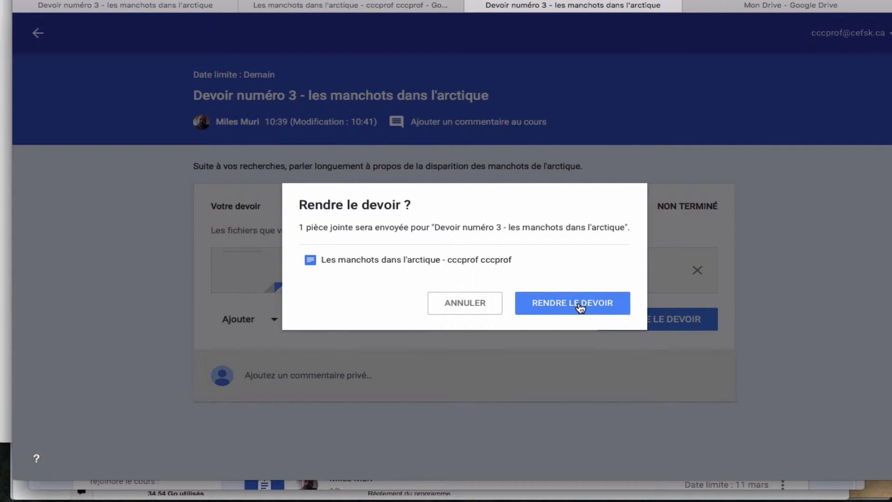
{"action": "left_click", "coordinate": [581, 307]}
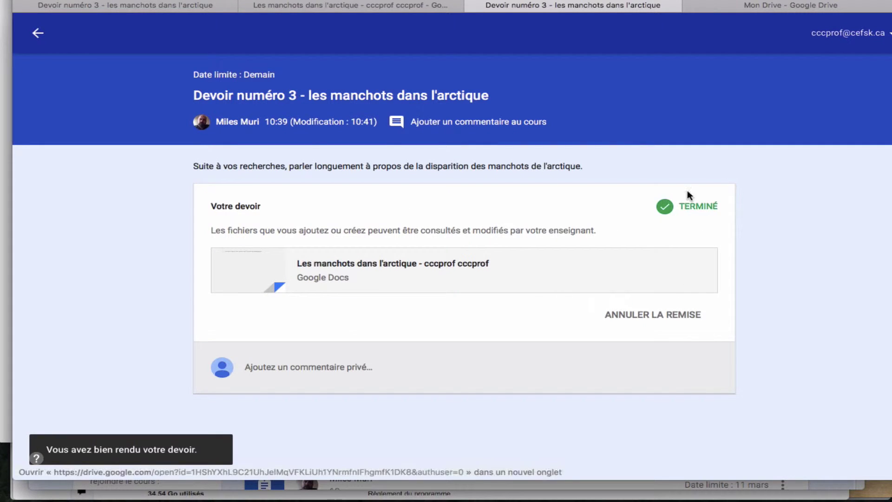
{"action": "left_click", "coordinate": [39, 33]}
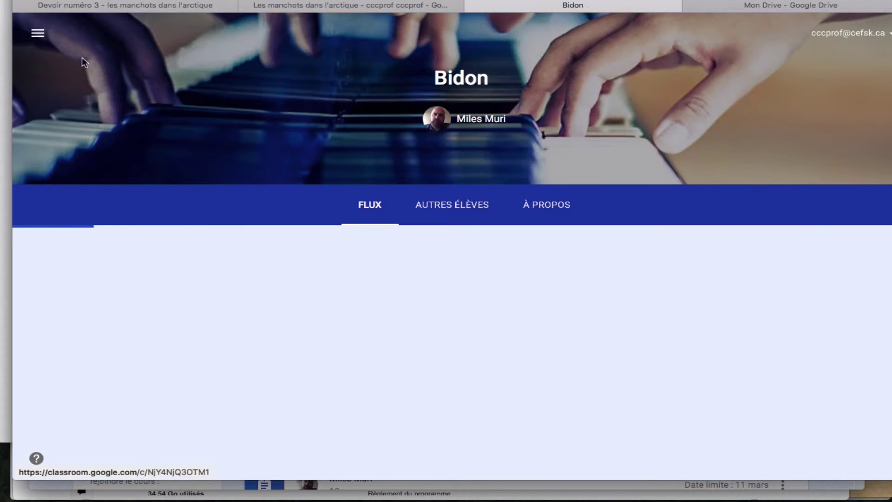
{"action": "scroll", "coordinate": [556, 379], "scroll_direction": "down", "scroll_amount": 1}
{"action": "scroll", "coordinate": [556, 378], "scroll_direction": "down", "scroll_amount": 2}
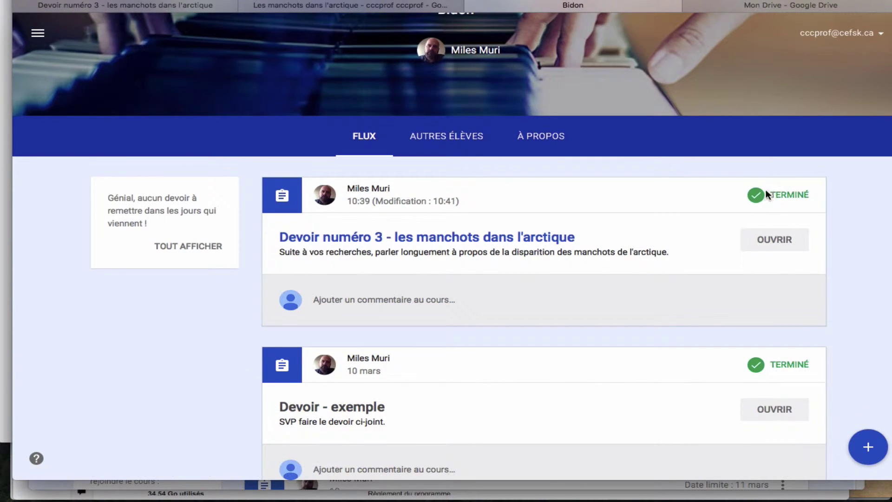
{"action": "scroll", "coordinate": [767, 253], "scroll_direction": "up", "scroll_amount": 3}
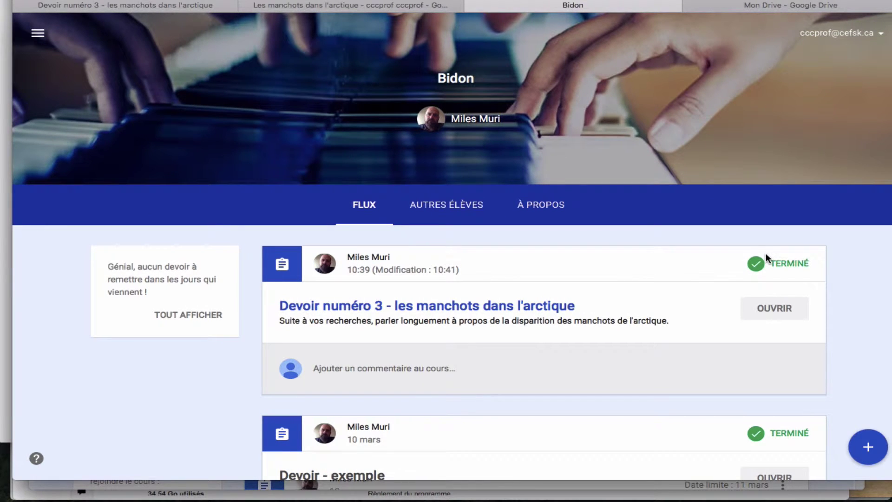
Open Devoir numéro 3 from the class stream, withdraw its submission and confirm the withdrawal
{"action": "left_click", "coordinate": [780, 311]}
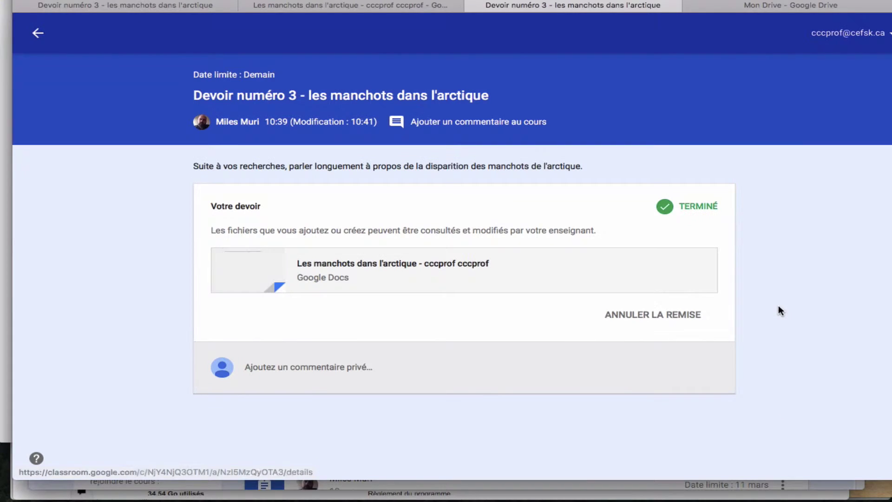
{"action": "left_click", "coordinate": [656, 316]}
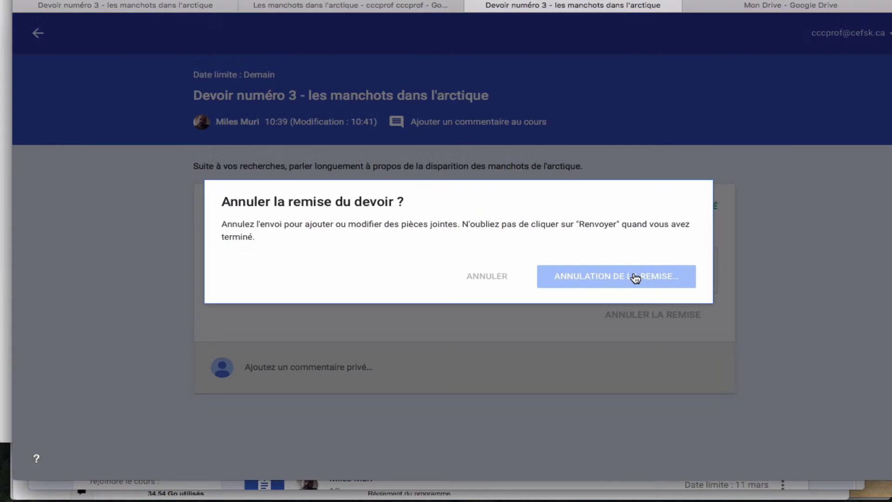
{"action": "left_click", "coordinate": [634, 333]}
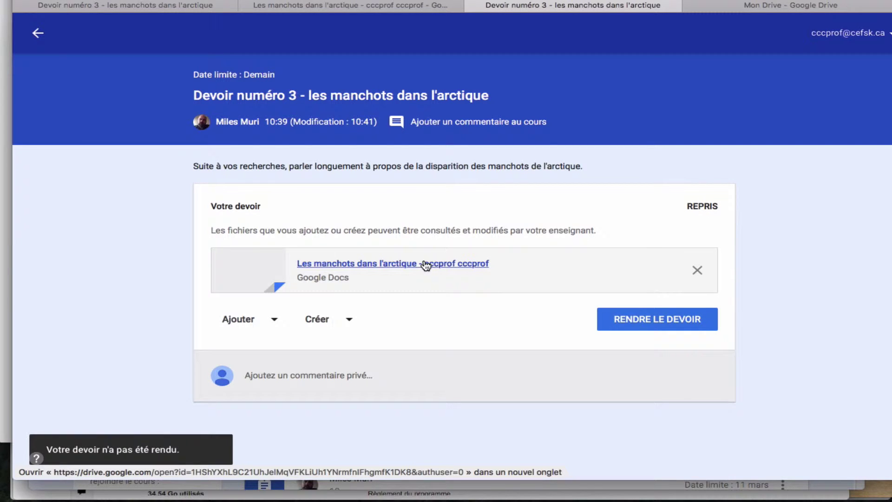
Close the old document tab and reopen the attached "Les manchots dans l'arctique" document from the assignment page
{"action": "left_click", "coordinate": [379, 6]}
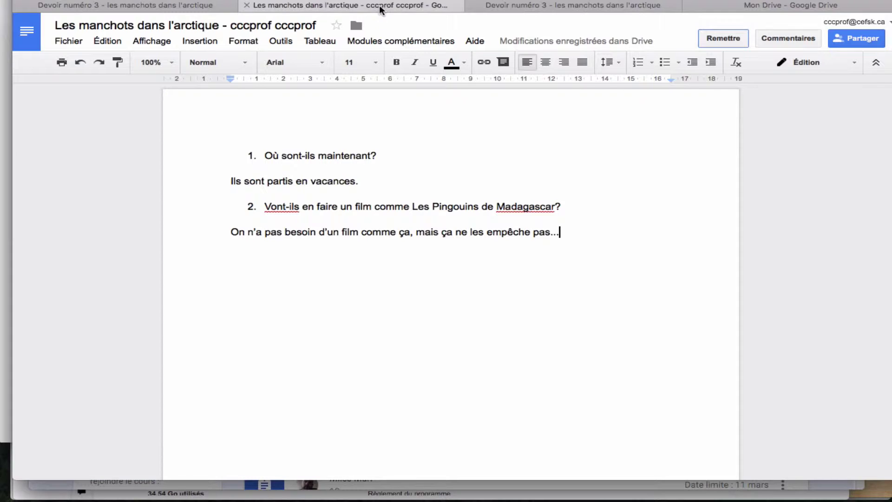
{"action": "left_click", "coordinate": [473, 6]}
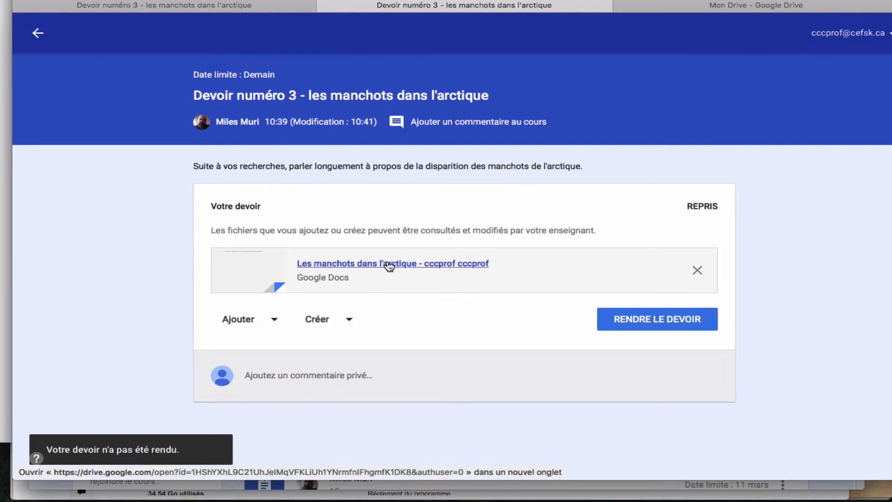
{"action": "left_click", "coordinate": [388, 266]}
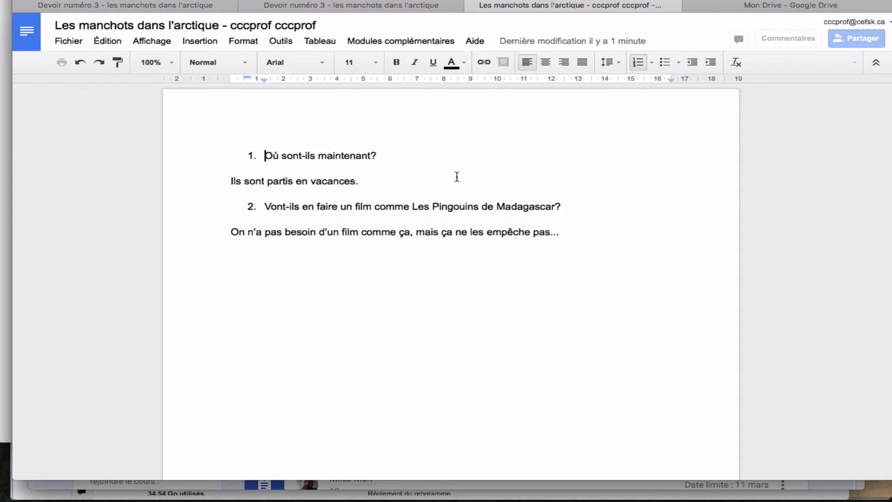
Extend the answer to question 1 with "Et puis, les manchots ne vivent pas dans l'hémisphère nord."
{"action": "left_click", "coordinate": [397, 183]}
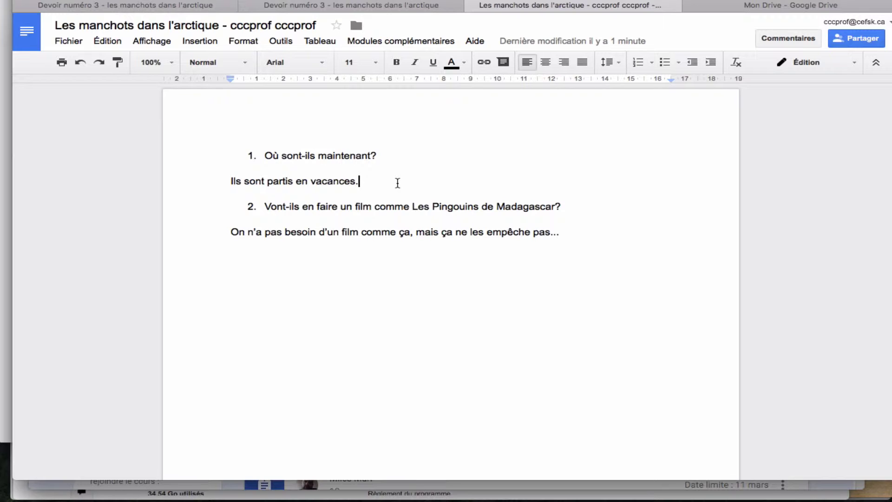
{"action": "type", "text": "Et "}
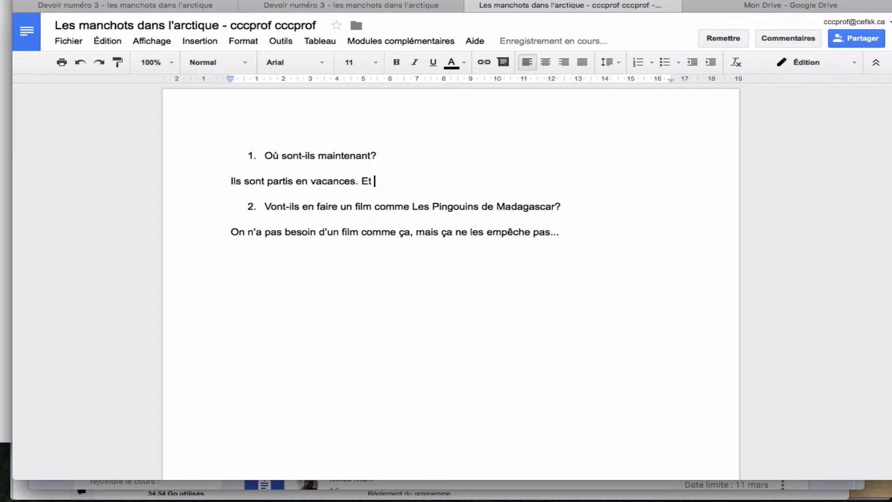
{"action": "type", "text": "puis, les manchots "}
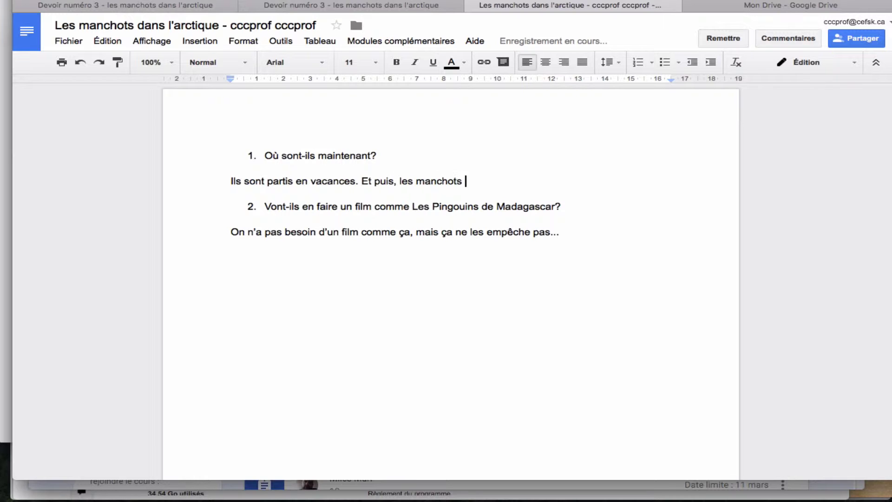
{"action": "type", "text": "ne vivent pas dans l"}
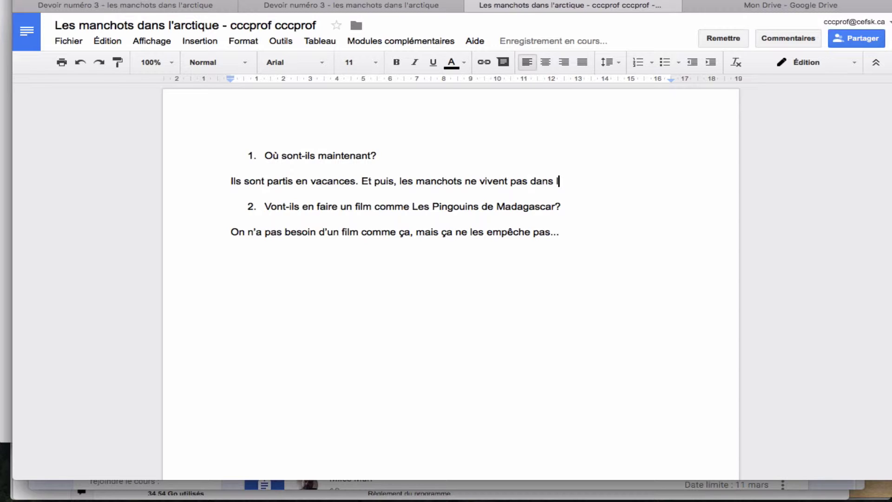
{"action": "type", "text": "'hémisphere"}
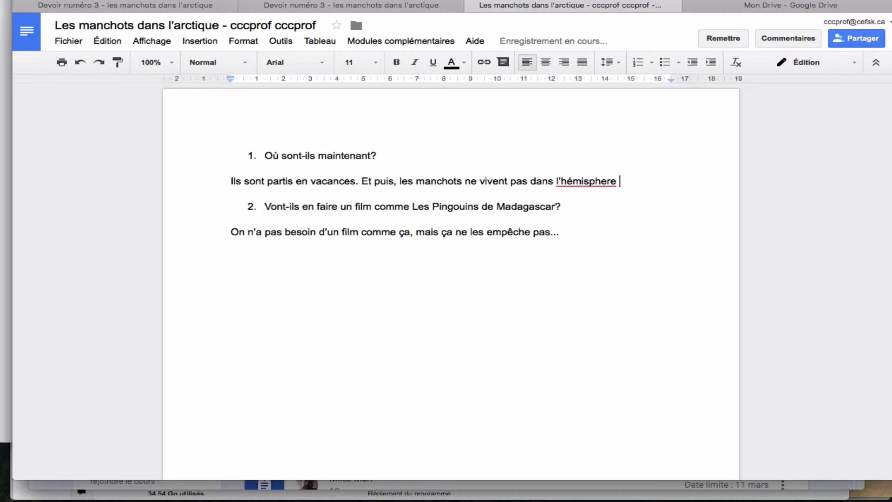
{"action": "key", "text": "BackSpace"}
{"action": "key", "text": "BackSpace"}
{"action": "key", "text": "BackSpace"}
{"action": "key", "text": "BackSpace"}
{"action": "type", "text": "èrer"}
{"action": "key", "text": "BackSpace"}
{"action": "type", "text": "nj"}
{"action": "type", "text": "ord."}
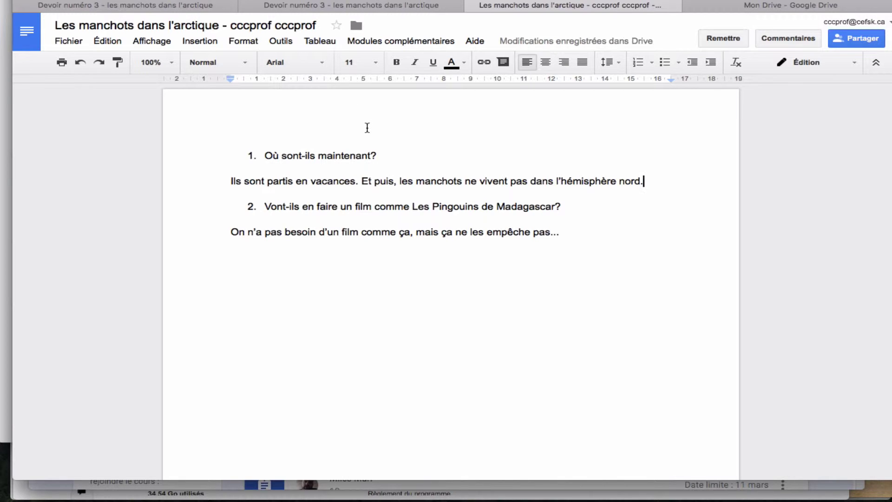
Hand in the revised document for Devoir numéro 3 again and confirm the submission
{"action": "left_click", "coordinate": [726, 38]}
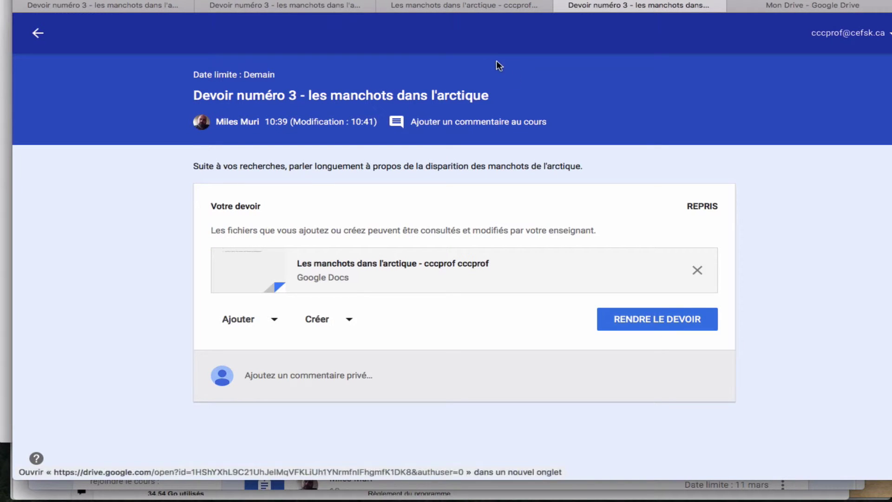
{"action": "left_click", "coordinate": [661, 321]}
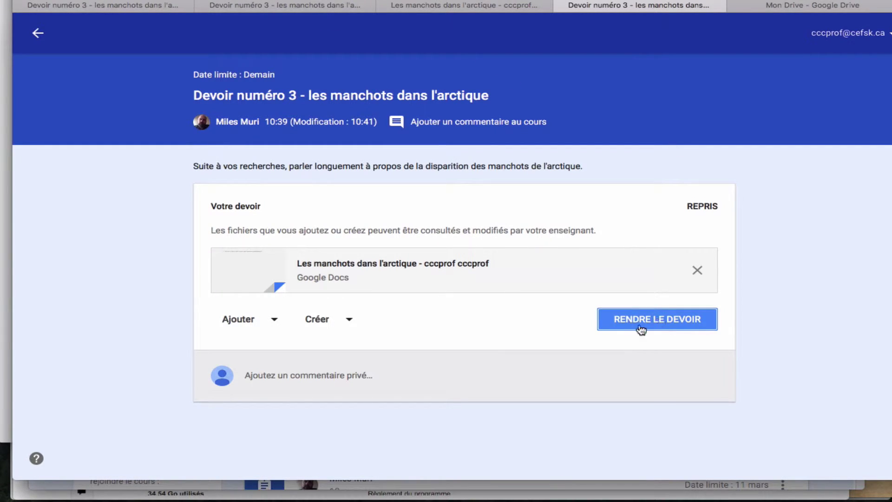
{"action": "left_click", "coordinate": [649, 320]}
{"action": "left_click", "coordinate": [566, 346]}
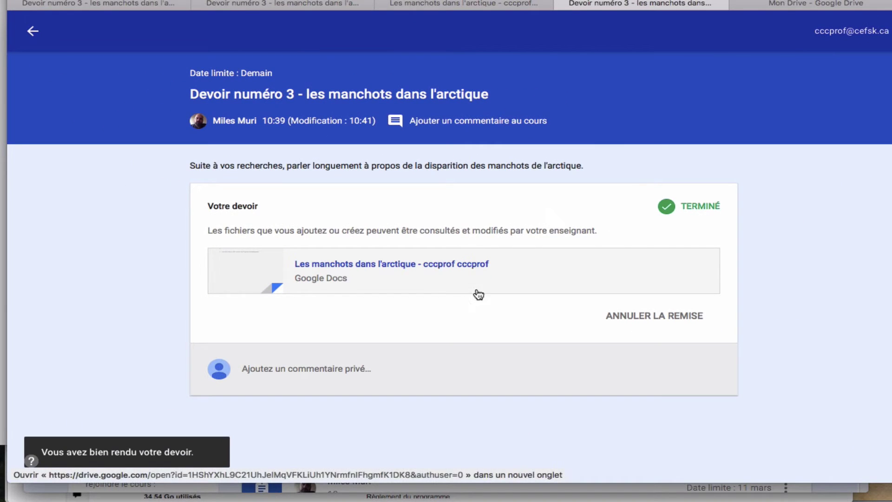
Check the done and not-done counts for Devoir numéro 3 in the teacher's class stream, then return to the student's assignment page
{"action": "key", "text": "super+Tab"}
{"action": "left_click", "coordinate": [209, 223]}
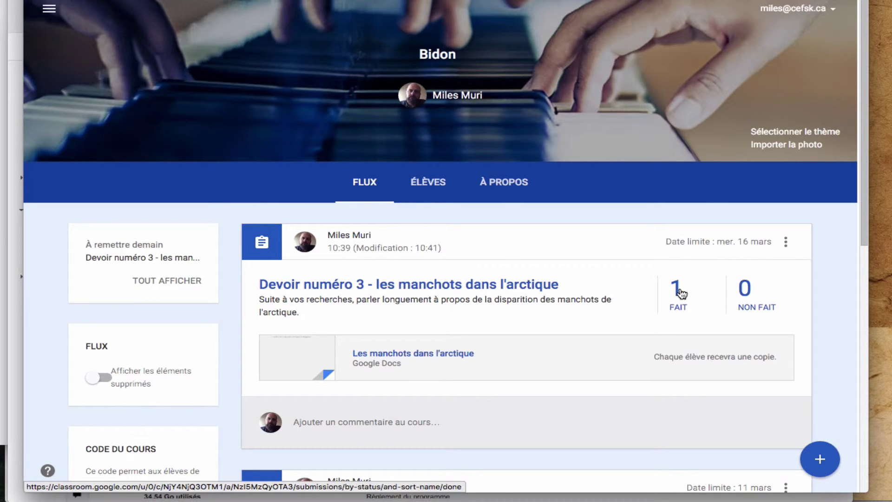
{"action": "key", "text": "super+Tab"}
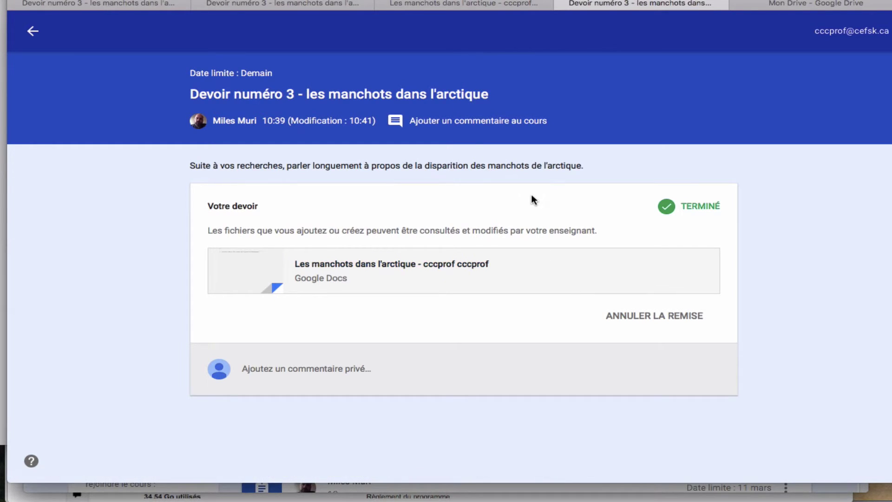
Go back to the student's Bidon class stream and open the overdue Sondage assignment
{"action": "left_click", "coordinate": [33, 31]}
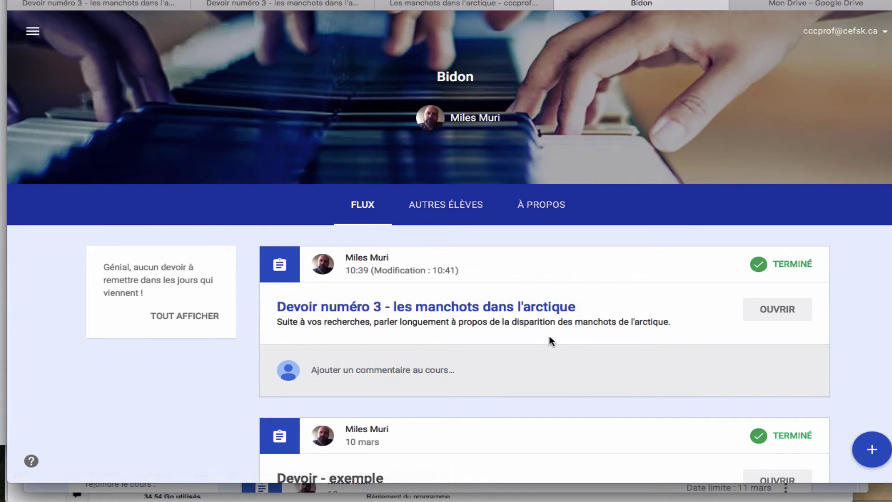
{"action": "scroll", "coordinate": [614, 307], "scroll_direction": "down", "scroll_amount": 8}
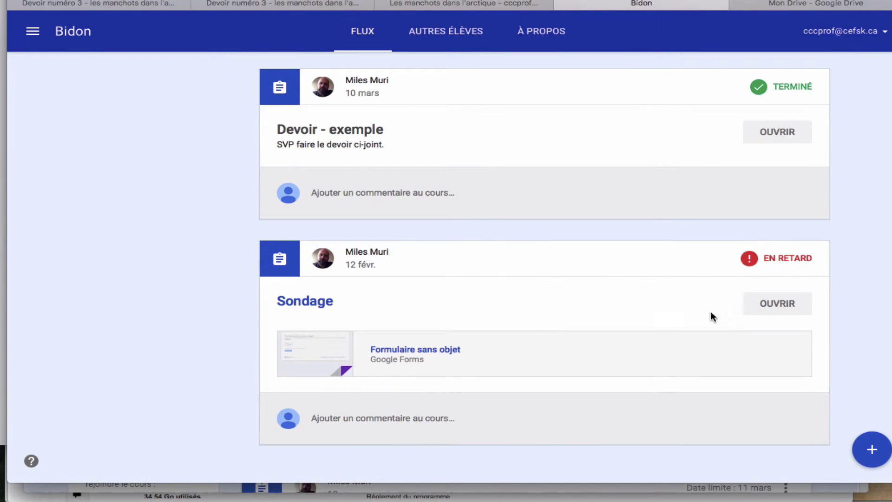
{"action": "left_click", "coordinate": [785, 302]}
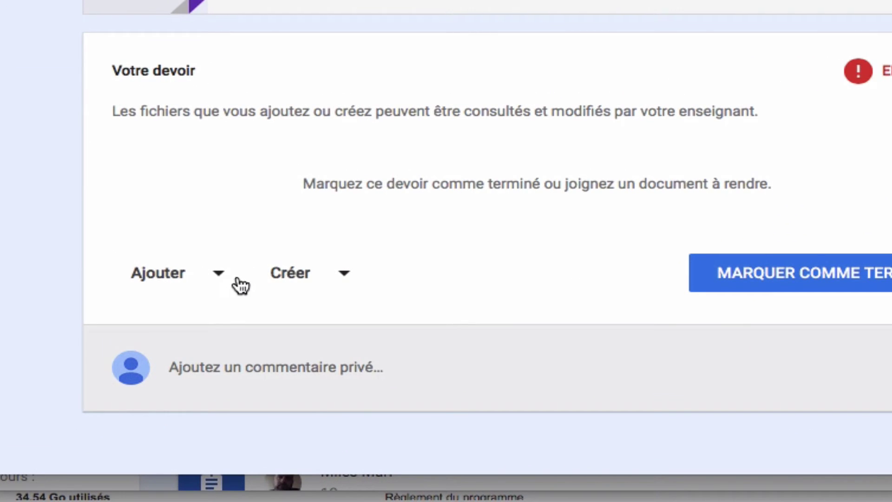
View the options for adding an attachment to Sondage, then create a Google Docs document for the assignment and open it
{"action": "left_click", "coordinate": [215, 274]}
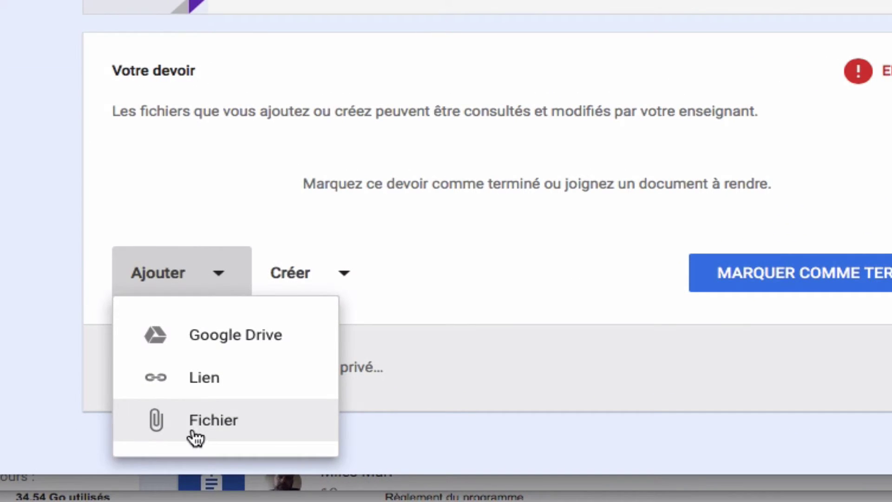
{"action": "left_click", "coordinate": [349, 275]}
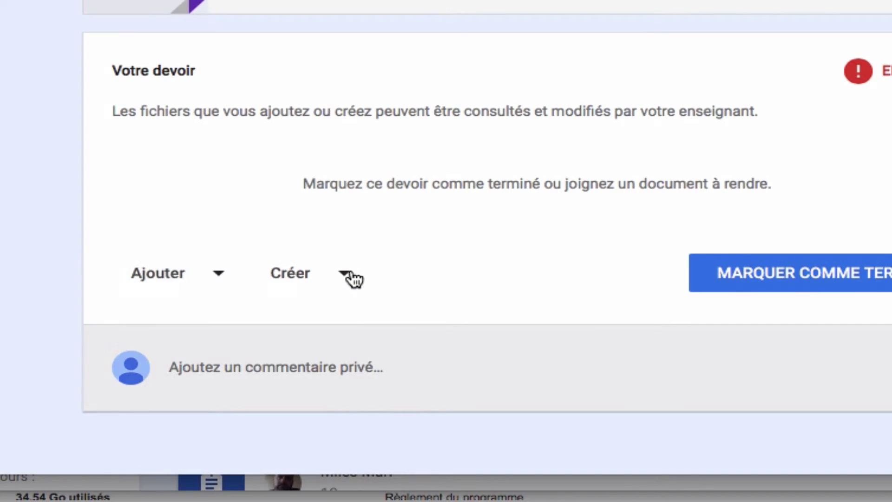
{"action": "left_click", "coordinate": [350, 276]}
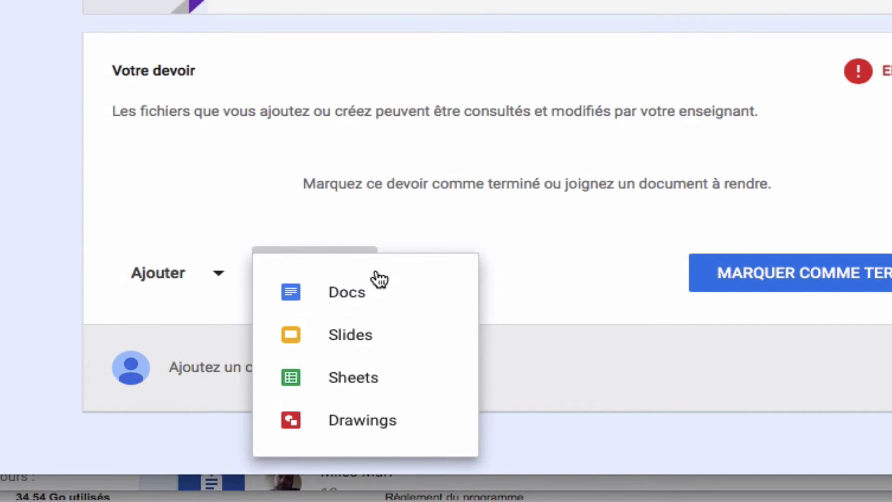
{"action": "left_click", "coordinate": [367, 298]}
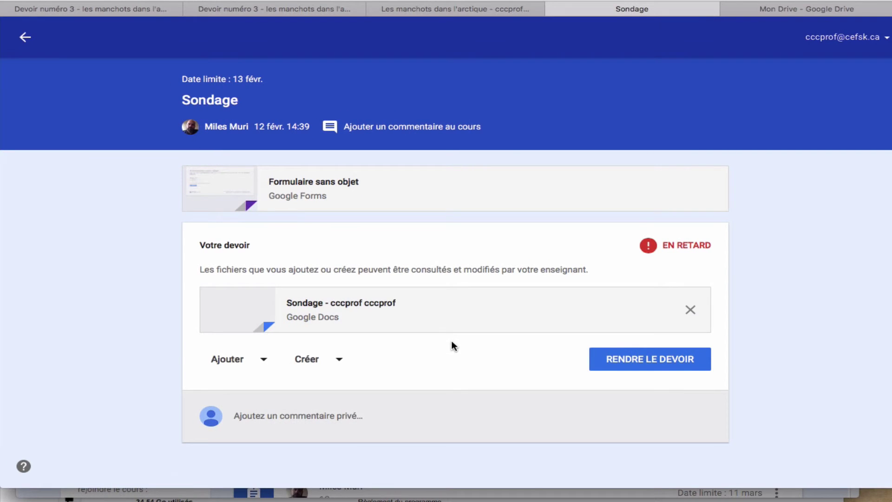
{"action": "left_click", "coordinate": [336, 302]}
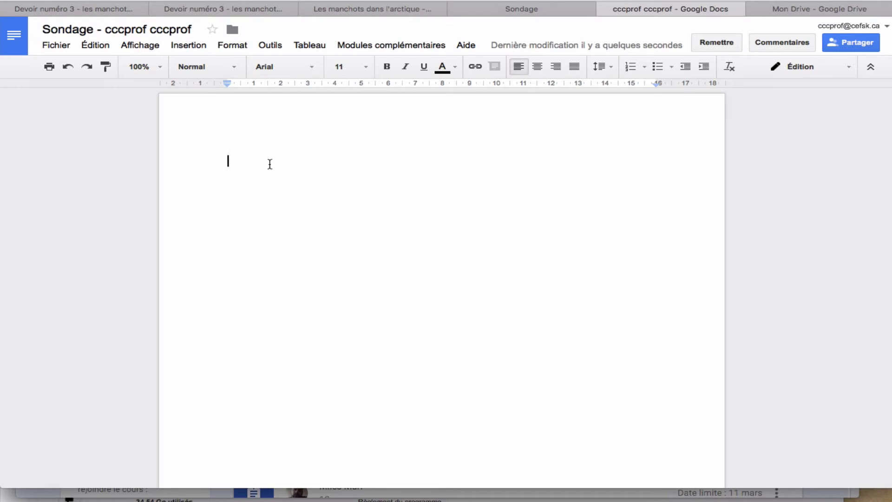
Write "Je refuse de faire le sondage pour le bien être de ma vie privée." in the Sondage document, correcting the spelling of "bien être"
{"action": "type", "text": "Je re"}
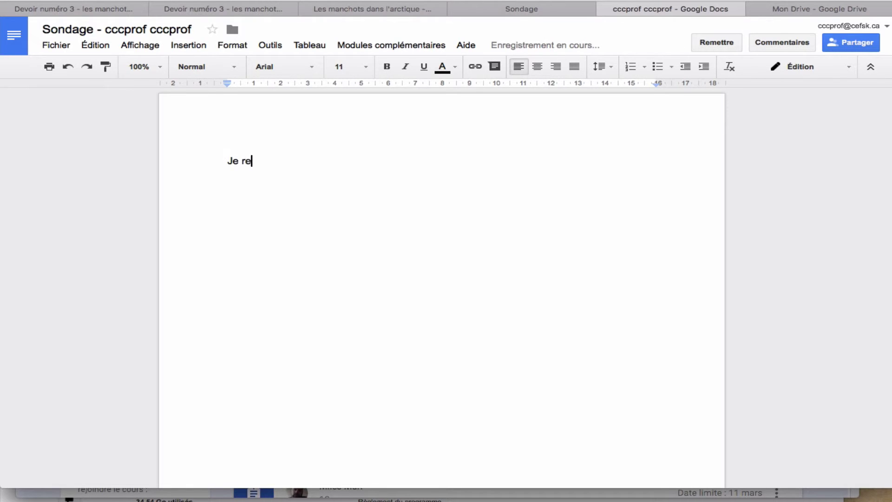
{"action": "type", "text": "fuse de faire le sondage "}
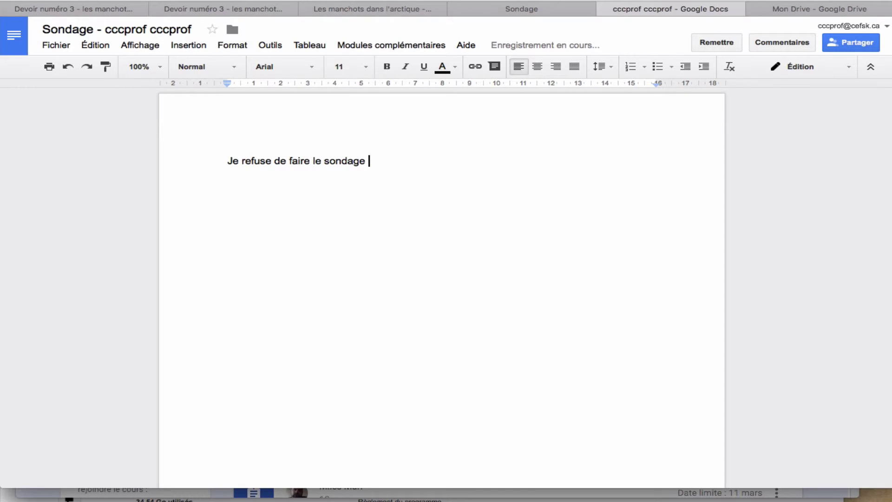
{"action": "type", "text": "pour le bienêtre de "}
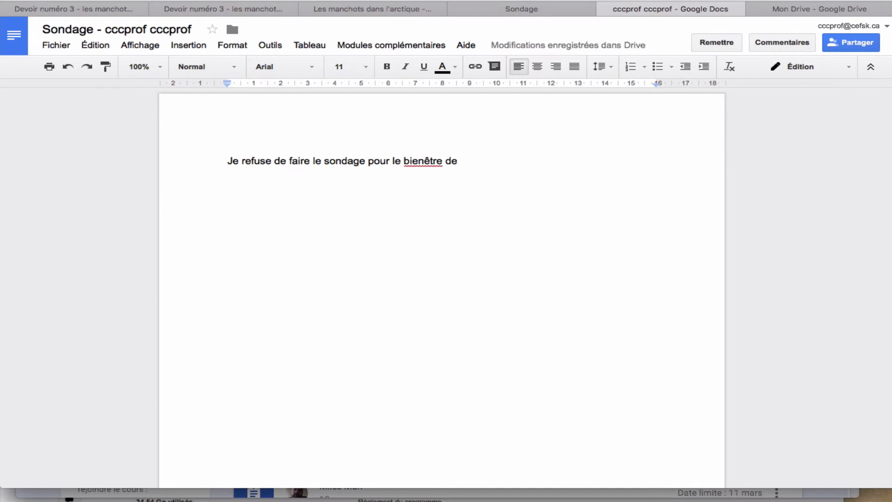
{"action": "type", "text": "ma vie "}
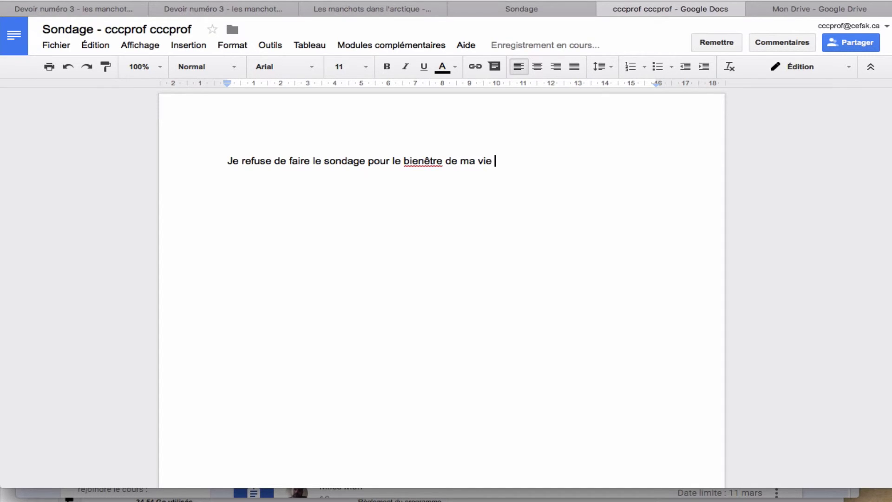
{"action": "type", "text": "privée."}
{"action": "left_click", "coordinate": [422, 161]}
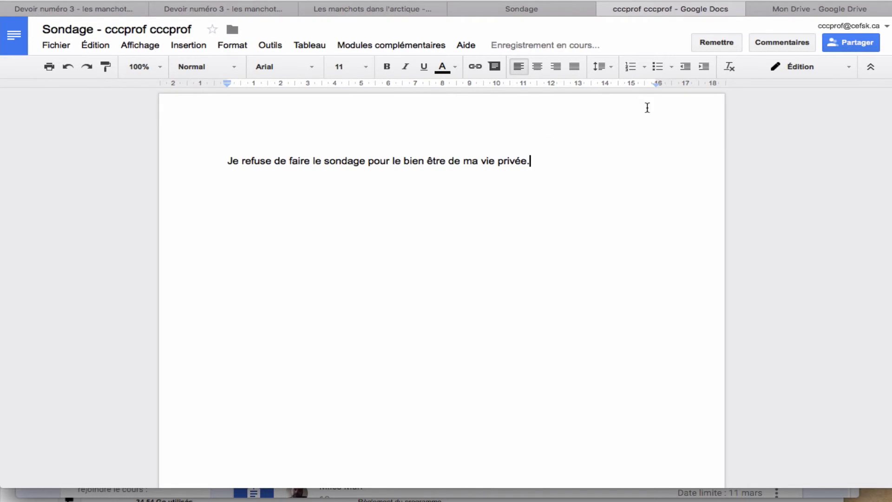
Hand in the Sondage document and confirm the submission
{"action": "left_click", "coordinate": [714, 43]}
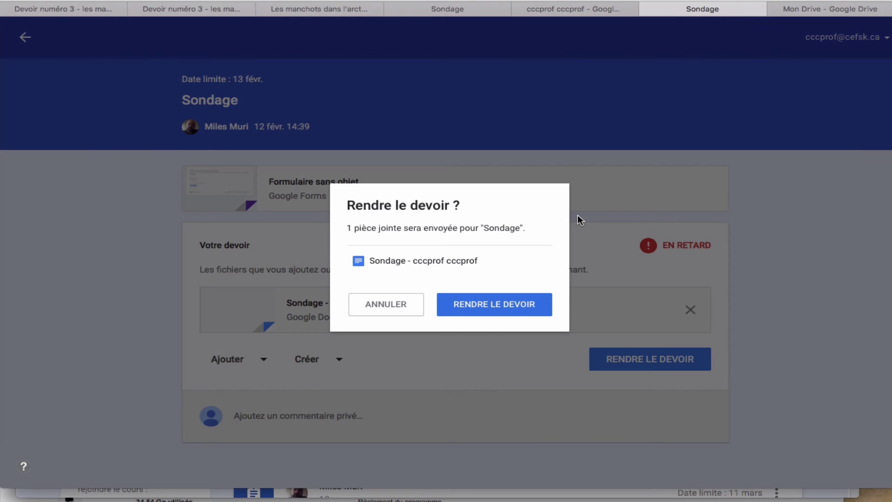
{"action": "left_click", "coordinate": [486, 306]}
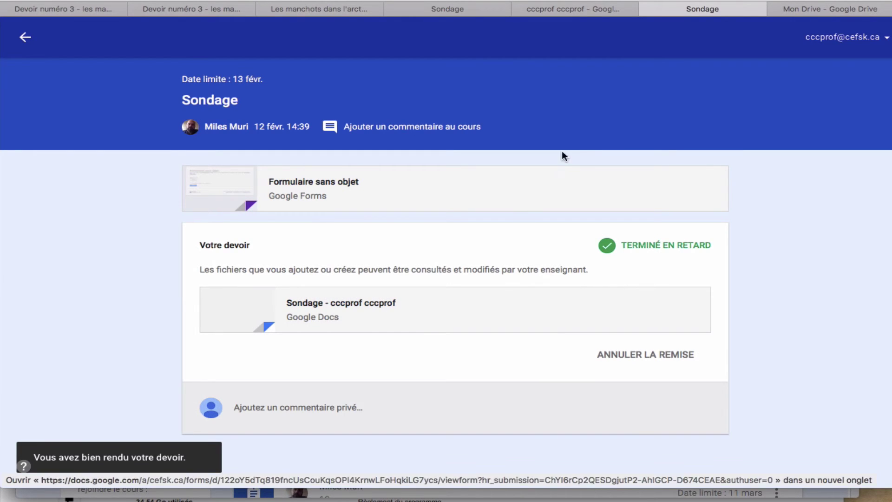
Close the Sondage assignment and document tabs and the leftover "Les manchots dans l'arctique" document tab, returning to the Devoir numéro 3 page
{"action": "left_click", "coordinate": [647, 9]}
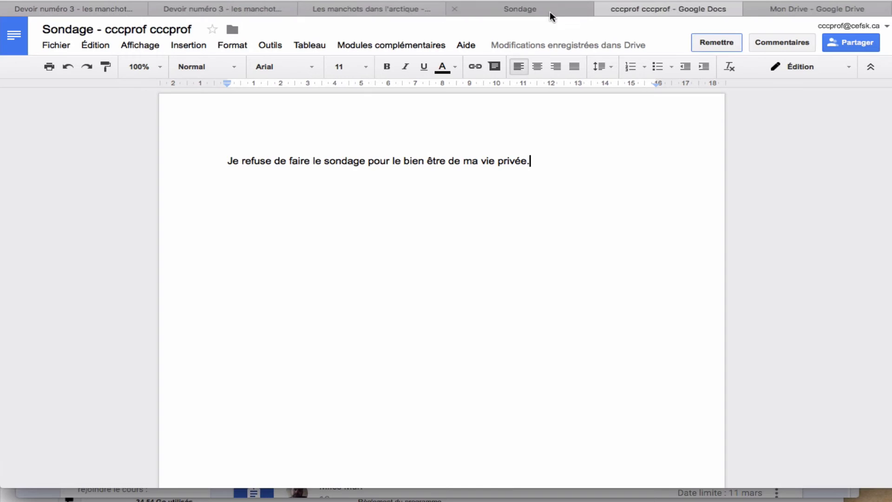
{"action": "left_click", "coordinate": [605, 7]}
{"action": "left_click", "coordinate": [456, 9]}
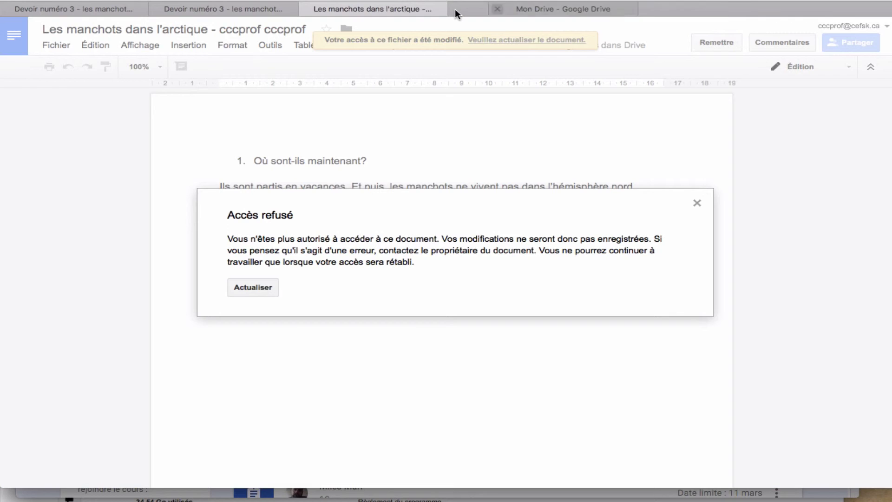
{"action": "left_click", "coordinate": [463, 8]}
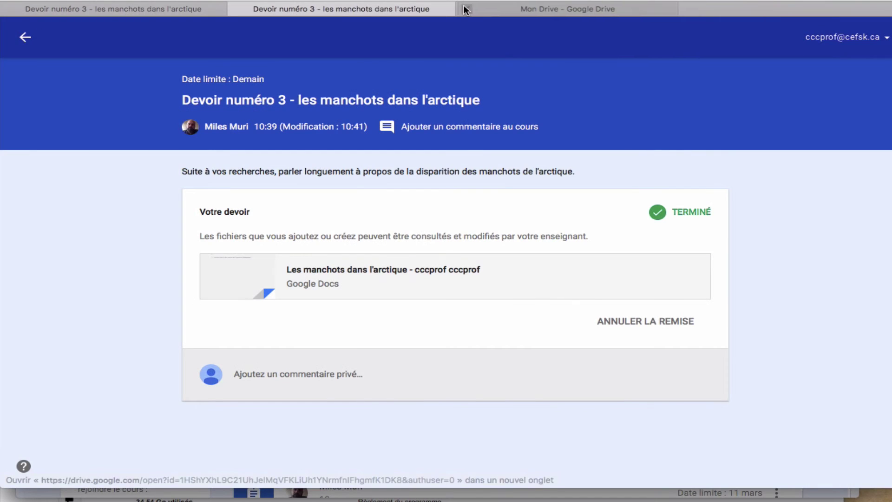
Return to the Bidon class stream, close the leftover Devoir numéro 3 tab and review the assignments' completion statuses
{"action": "left_click", "coordinate": [25, 37]}
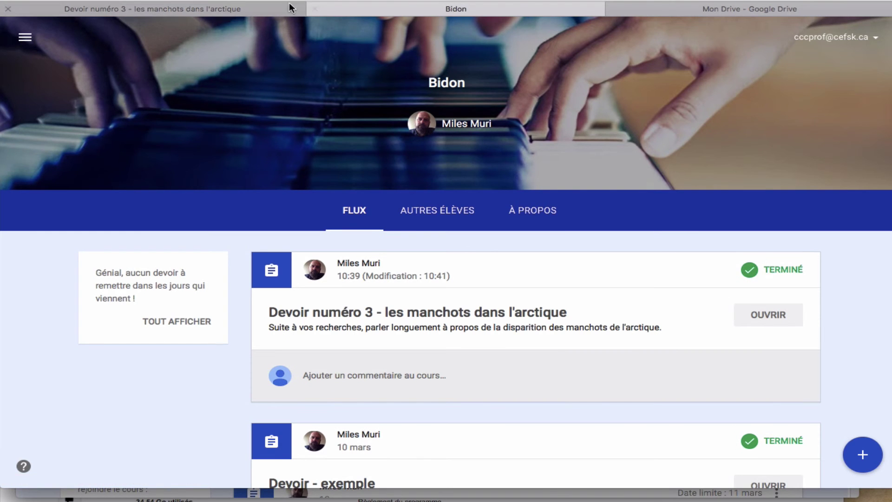
{"action": "left_click", "coordinate": [232, 9]}
{"action": "left_click", "coordinate": [370, 10]}
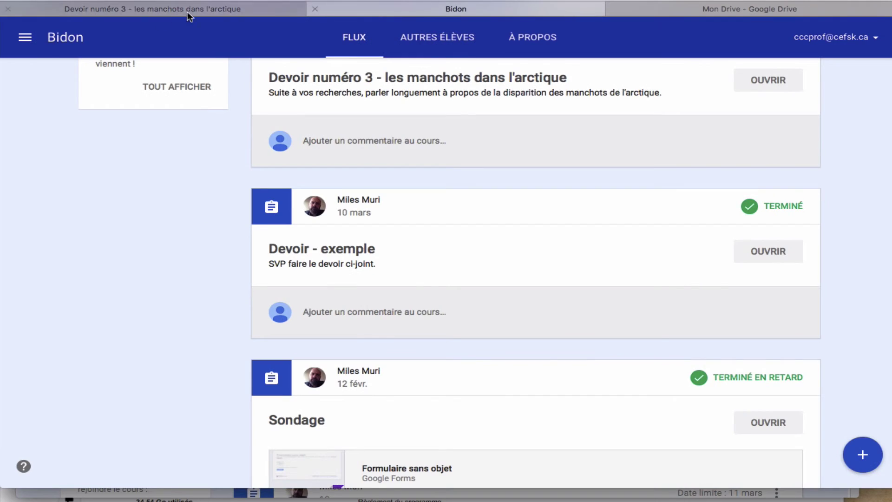
{"action": "left_click", "coordinate": [8, 9]}
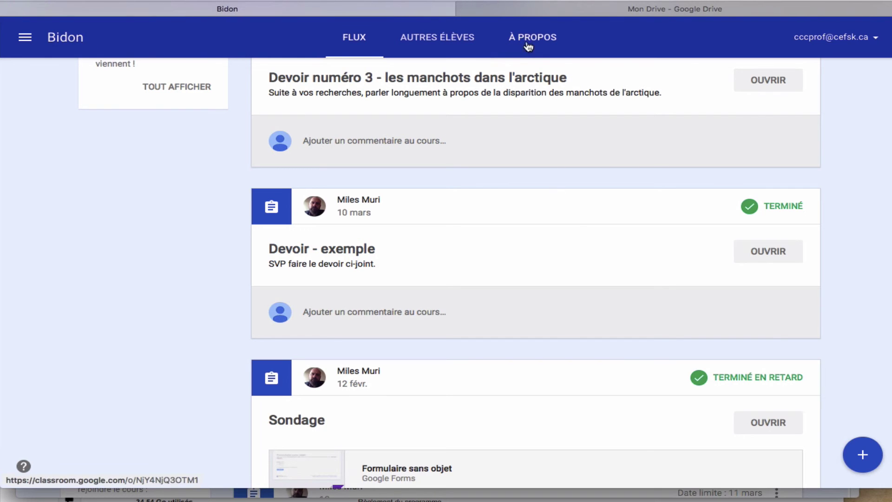
{"action": "scroll", "coordinate": [523, 181], "scroll_direction": "up", "scroll_amount": 2}
{"action": "scroll", "coordinate": [522, 181], "scroll_direction": "up", "scroll_amount": 2}
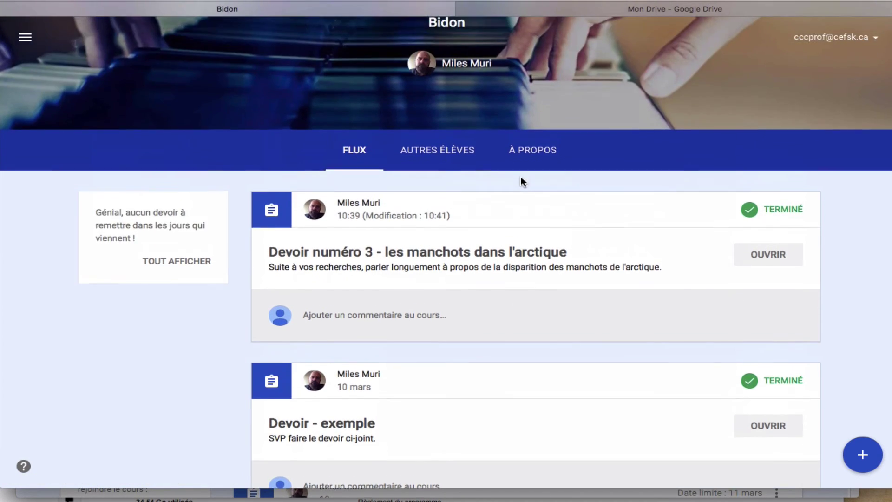
{"action": "scroll", "coordinate": [522, 181], "scroll_direction": "down", "scroll_amount": 6}
{"action": "scroll", "coordinate": [757, 179], "scroll_direction": "up", "scroll_amount": 3}
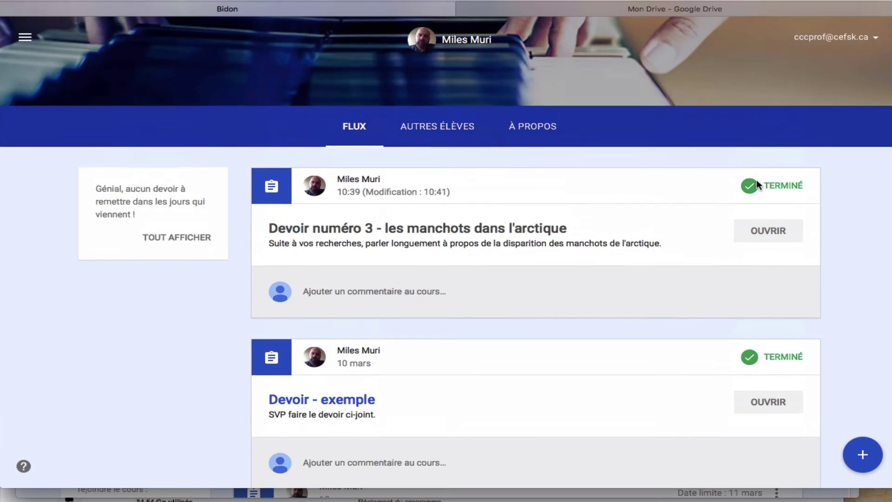
Switch to Google Drive and open the Bidon folder inside the Classroom folder
{"action": "left_click", "coordinate": [571, 9]}
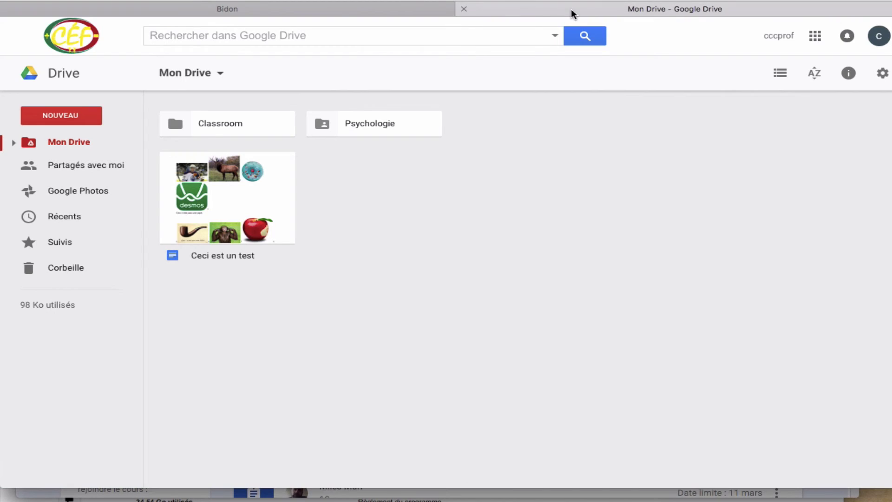
{"action": "double_click", "coordinate": [228, 123]}
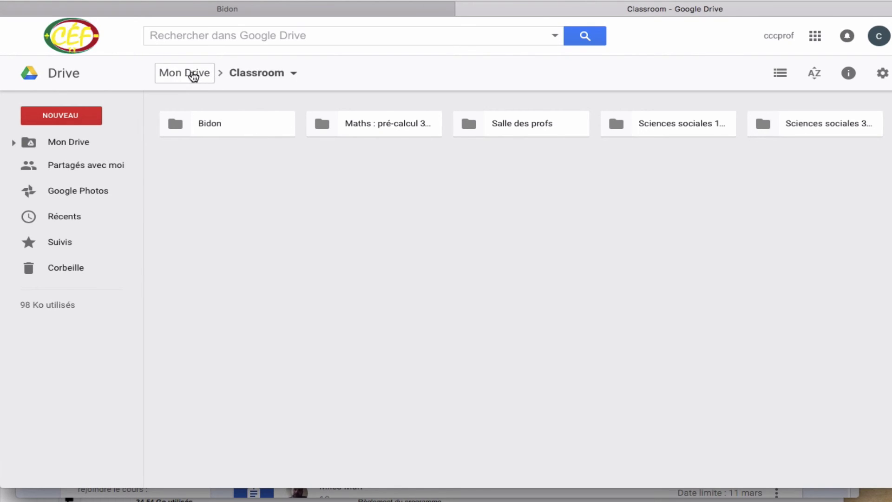
{"action": "double_click", "coordinate": [250, 126]}
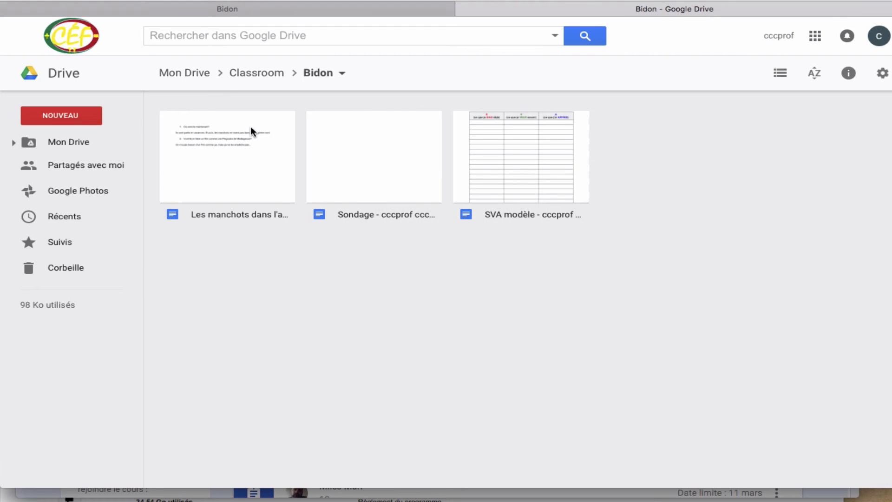
Select each of the Les manchots, Sondage and SVA modèle documents in turn, clear the selection, and return to the Bidon stream in Google Classroom
{"action": "left_click", "coordinate": [246, 175]}
{"action": "left_click", "coordinate": [393, 170]}
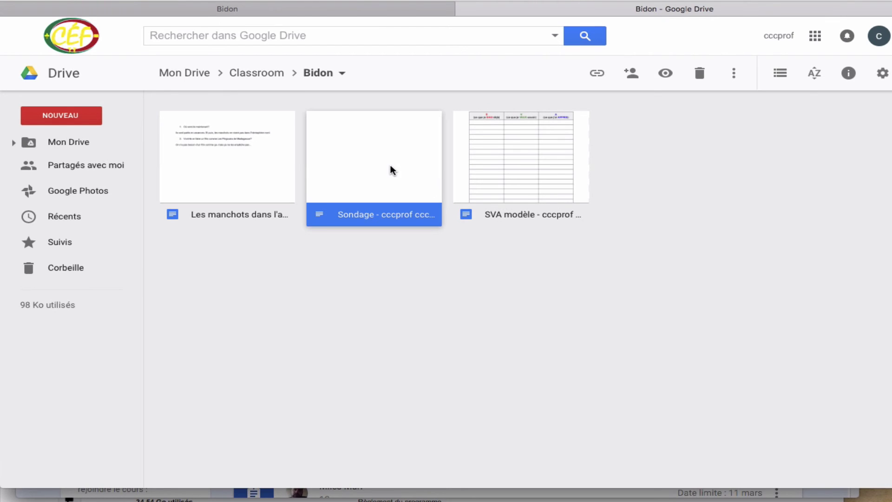
{"action": "left_click", "coordinate": [549, 159]}
{"action": "left_click", "coordinate": [224, 187]}
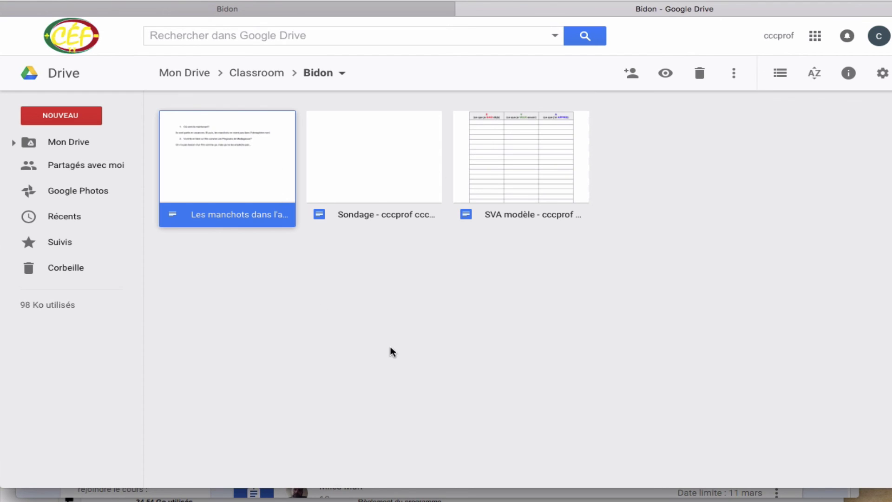
{"action": "left_click", "coordinate": [391, 309]}
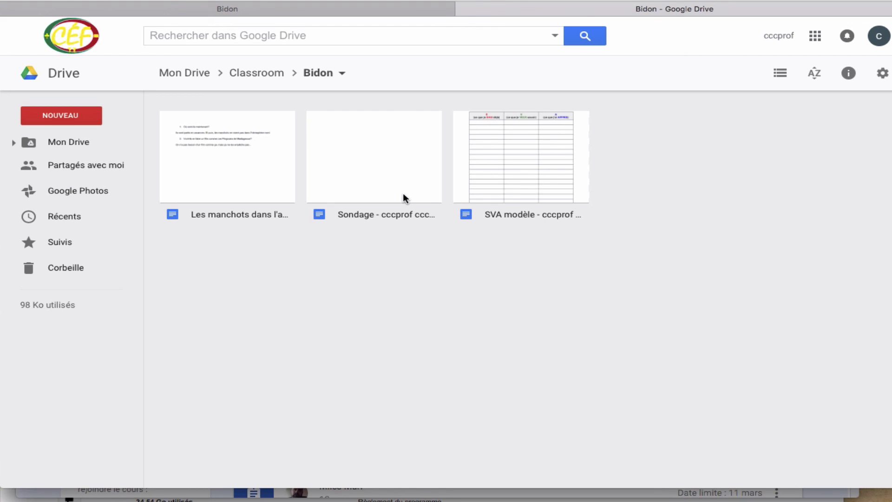
{"action": "left_click", "coordinate": [356, 12]}
{"action": "scroll", "coordinate": [588, 102], "scroll_direction": "up", "scroll_amount": 5}
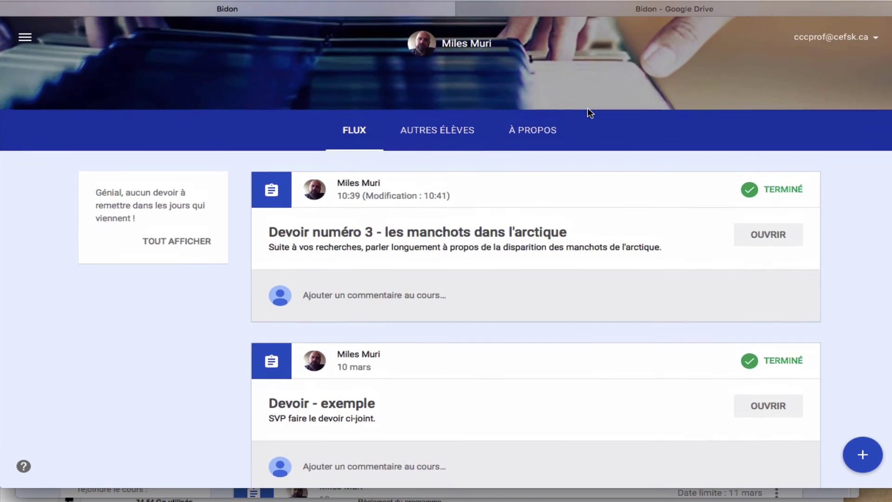